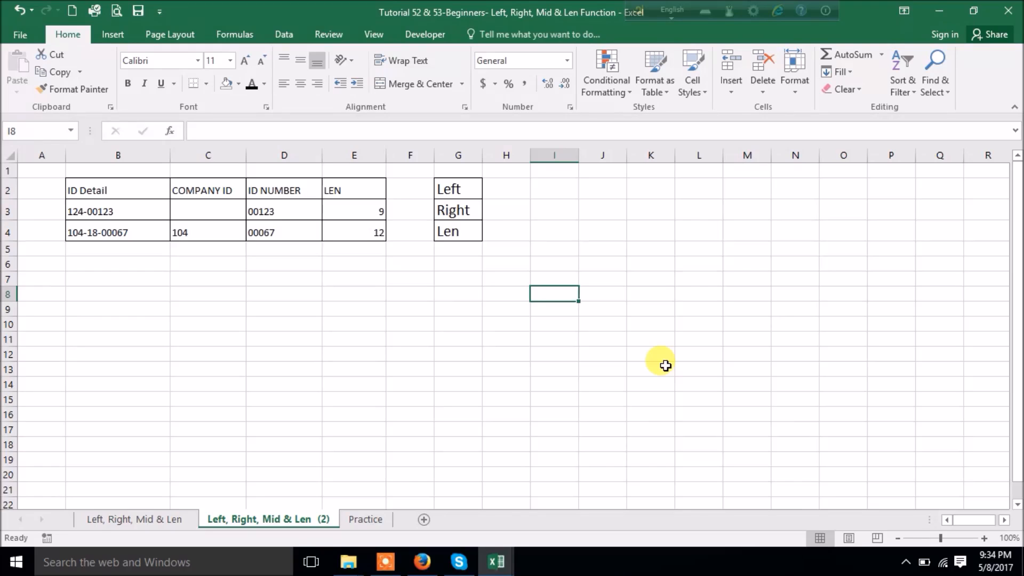
click(114, 520)
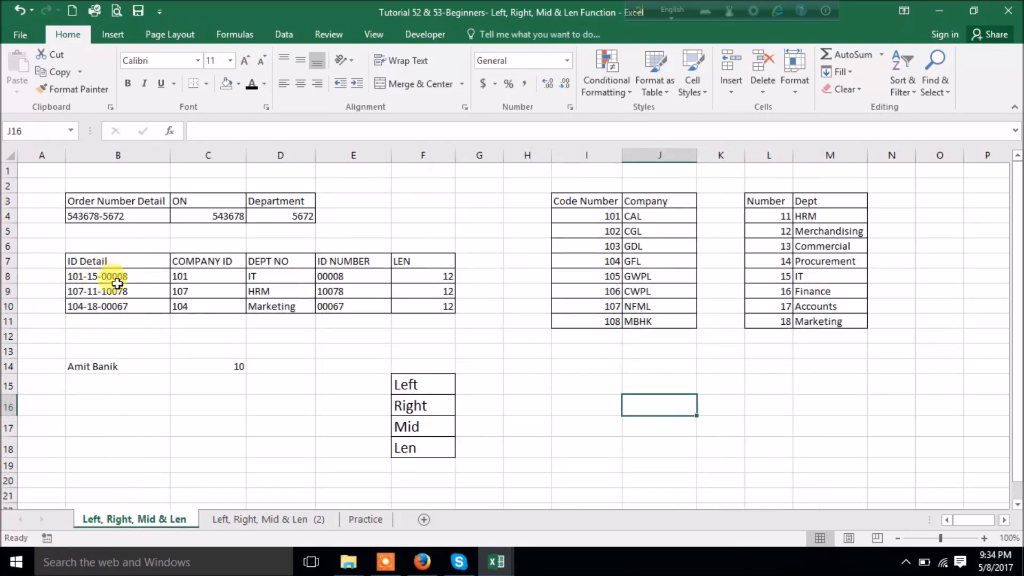
click(272, 520)
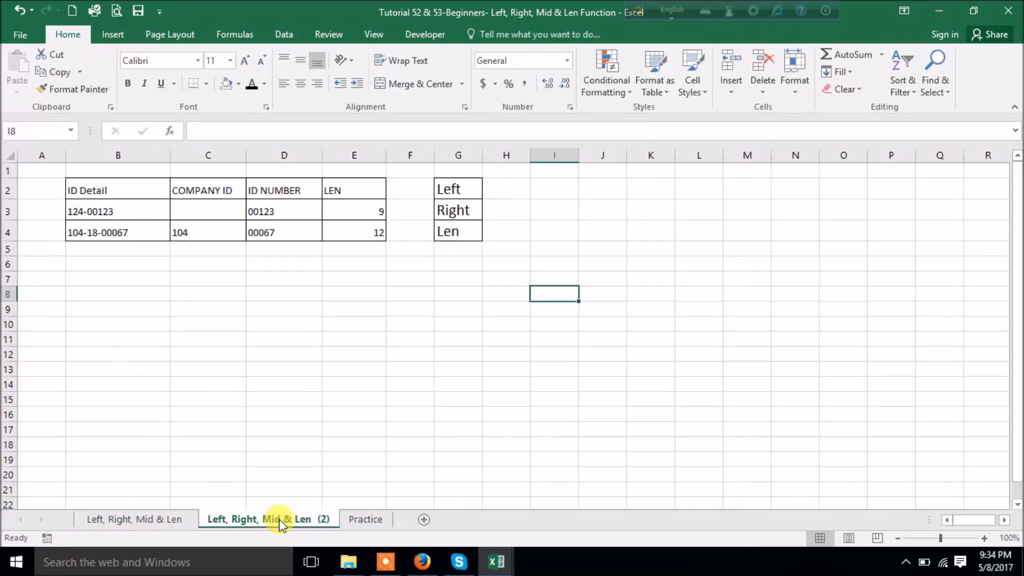
click(75, 204)
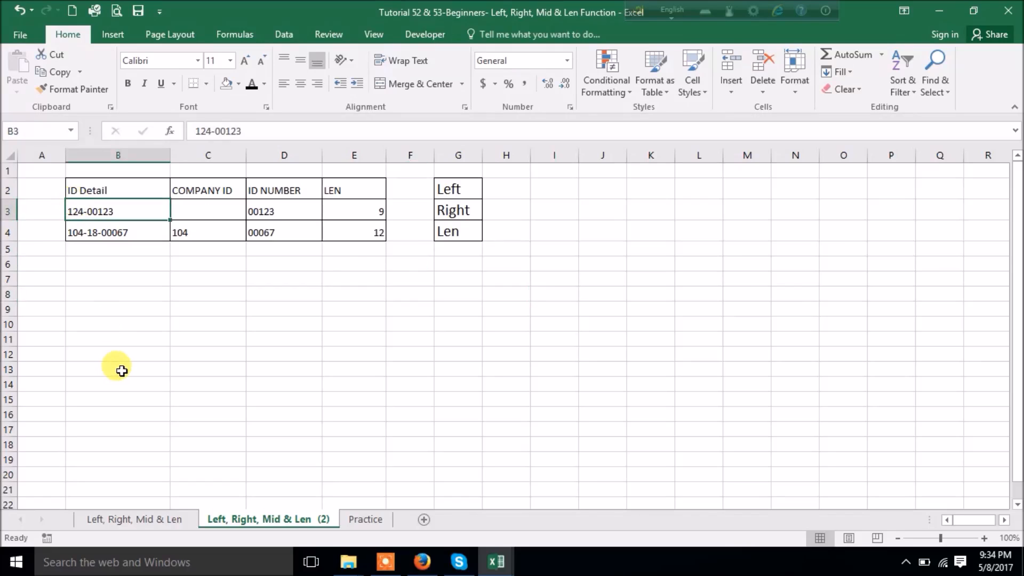
Step: Remove the first hyphen from the ID detail in cell B4
double_click(88, 231)
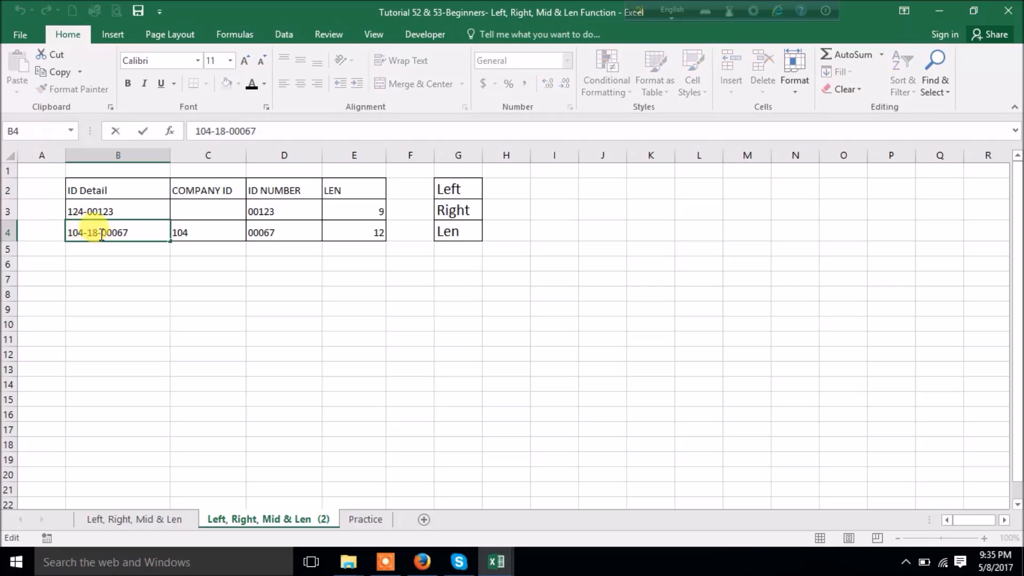
drag(100, 232, 84, 232)
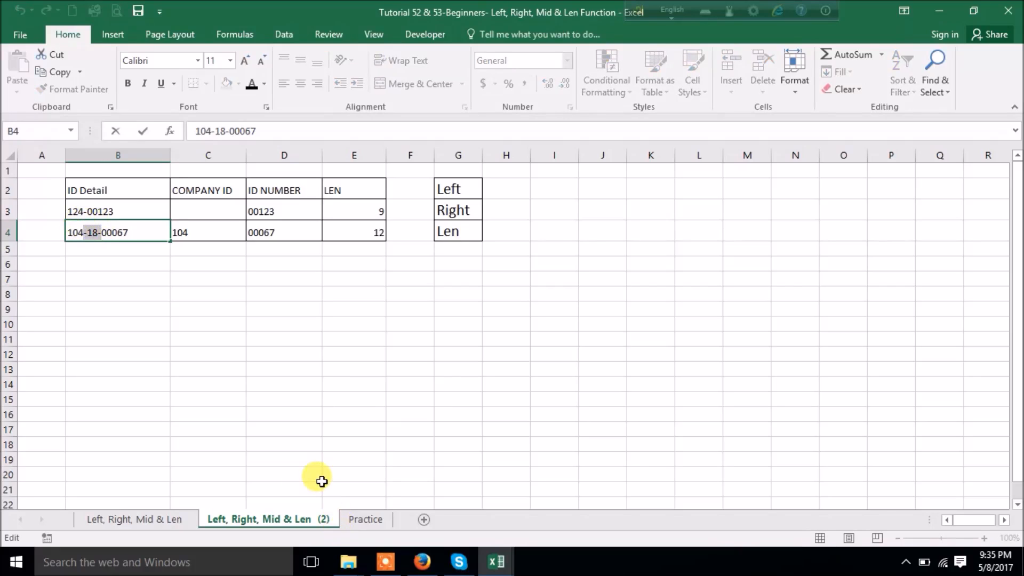
click(87, 233)
key(BackSpace)
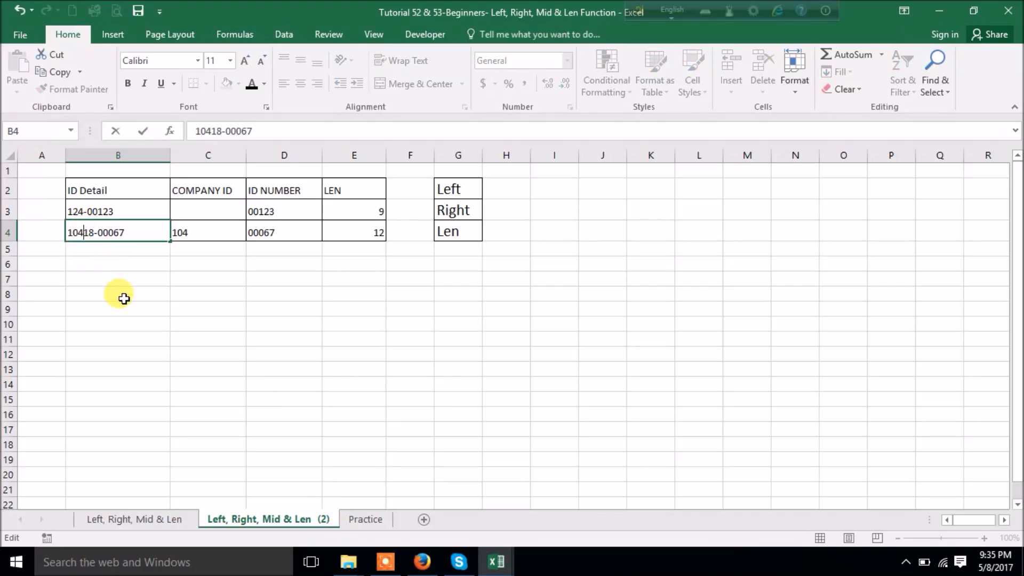
key(Return)
click(222, 290)
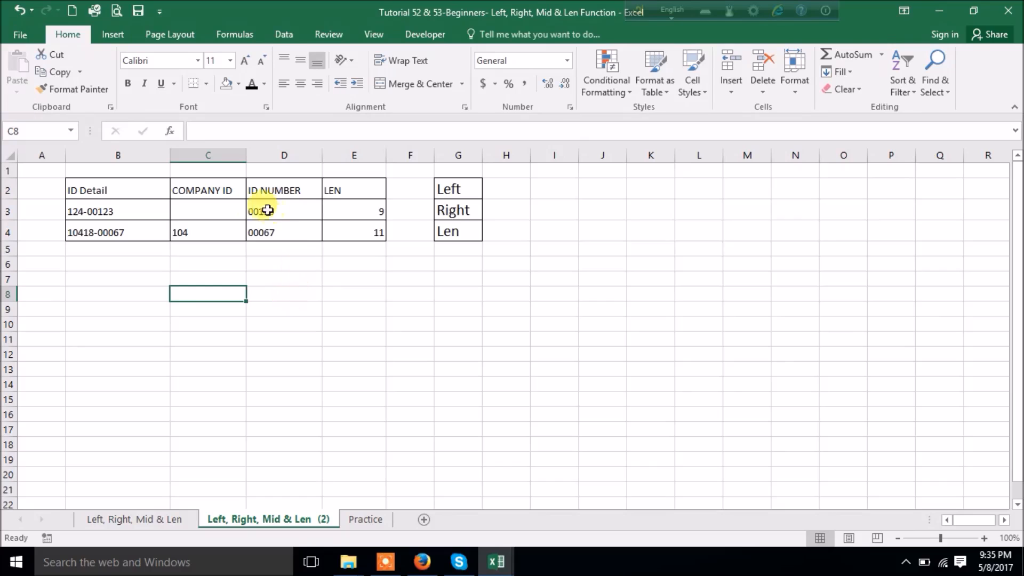
Step: Clear the COMPANY ID and ID NUMBER values in C3:D4, keeping the LEN formulas in column E
key(Up)
key(Up)
key(Up)
key(Up)
key(Up)
drag(223, 217, 228, 226)
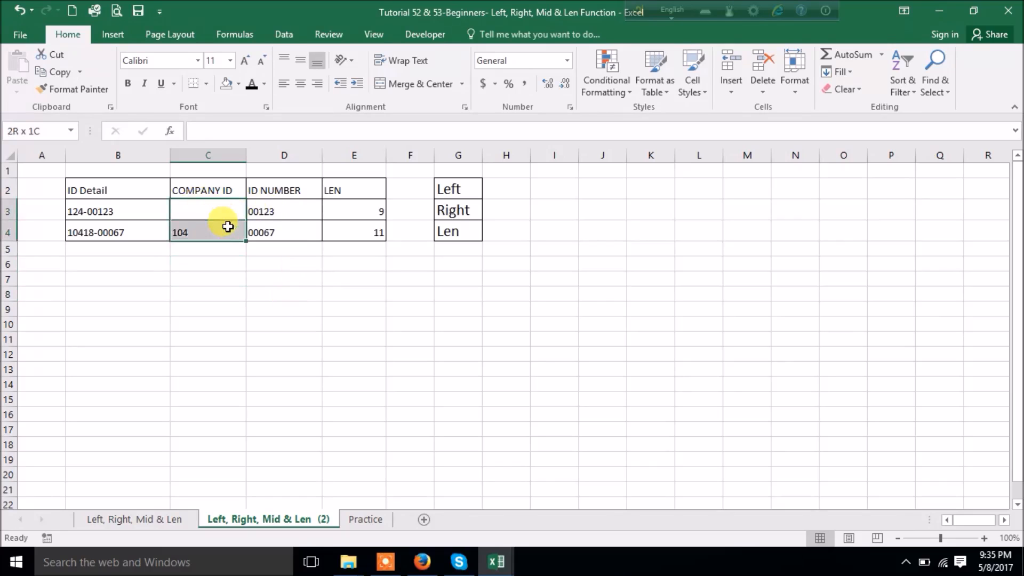
key(Delete)
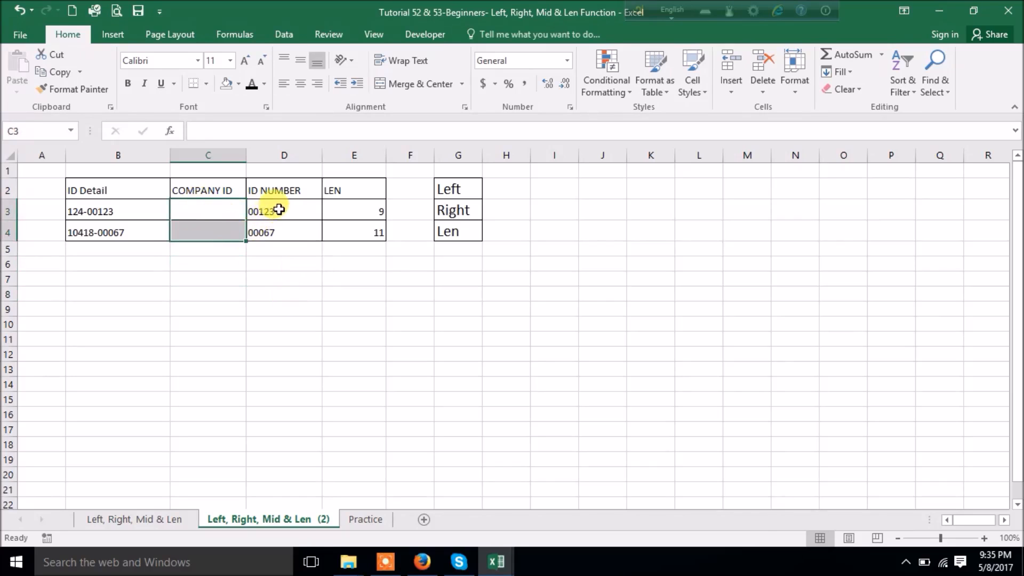
drag(263, 208, 272, 234)
key(Delete)
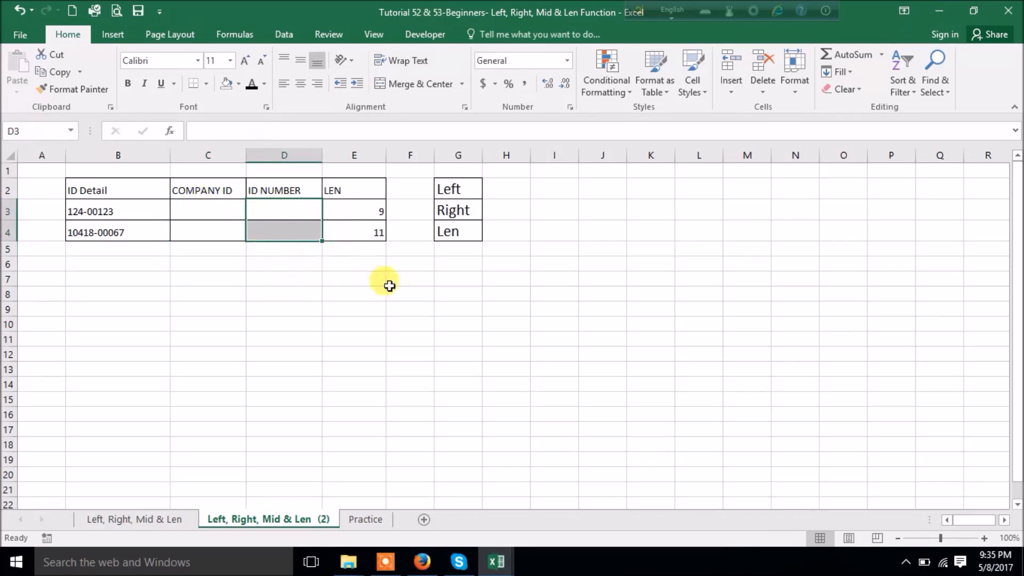
click(391, 281)
drag(346, 208, 349, 227)
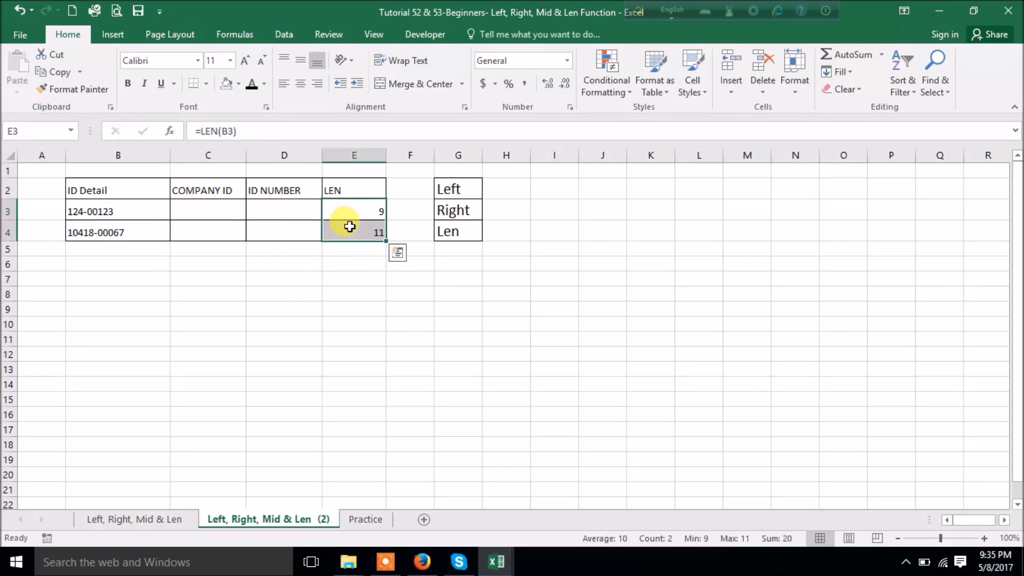
Step: Extract the ID number in D3 with =RIGHT(B3,5) and fill the formula down to D4
click(290, 216)
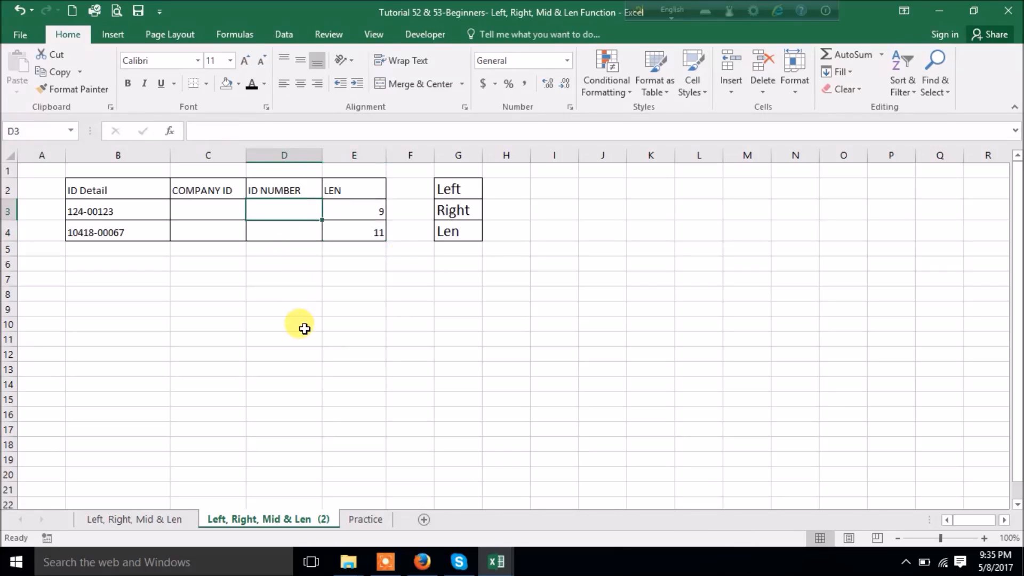
text(=right)
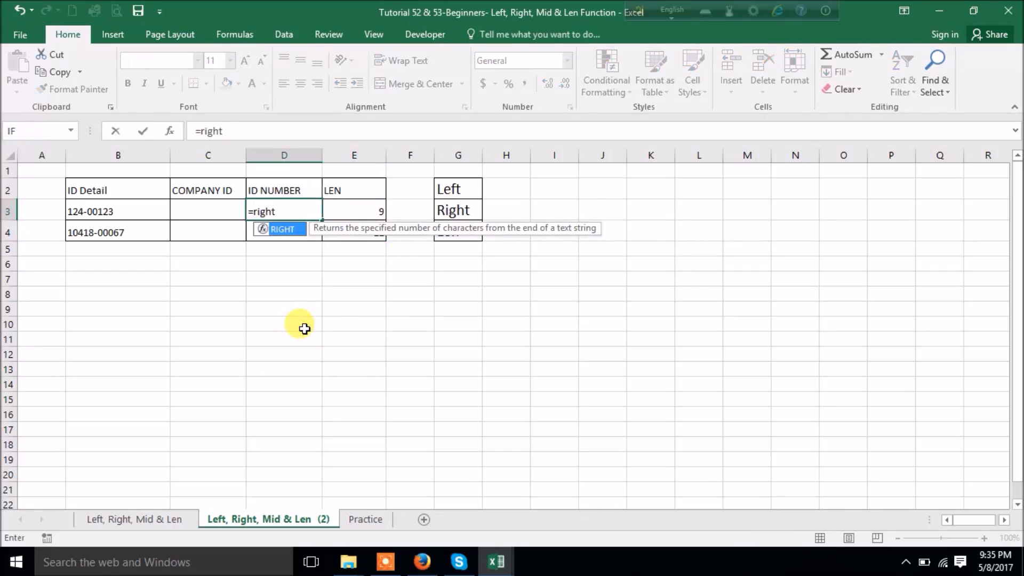
key(Tab)
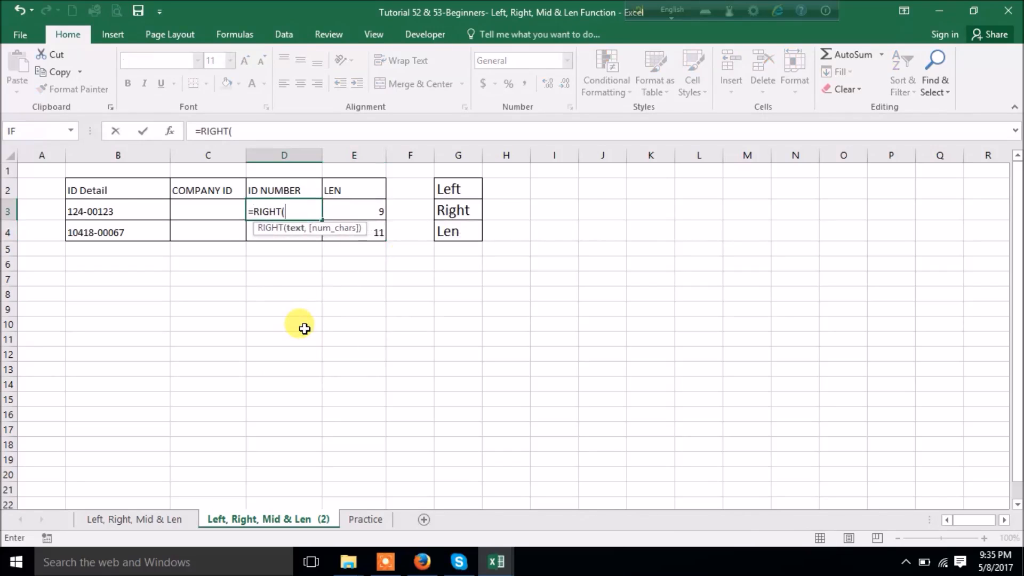
click(106, 213)
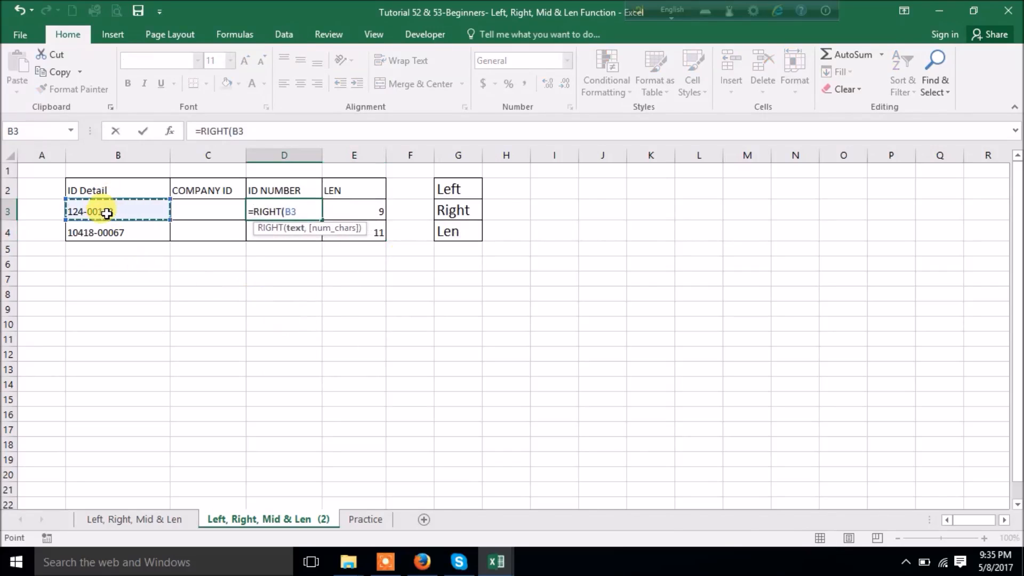
text(,5)
key(Return)
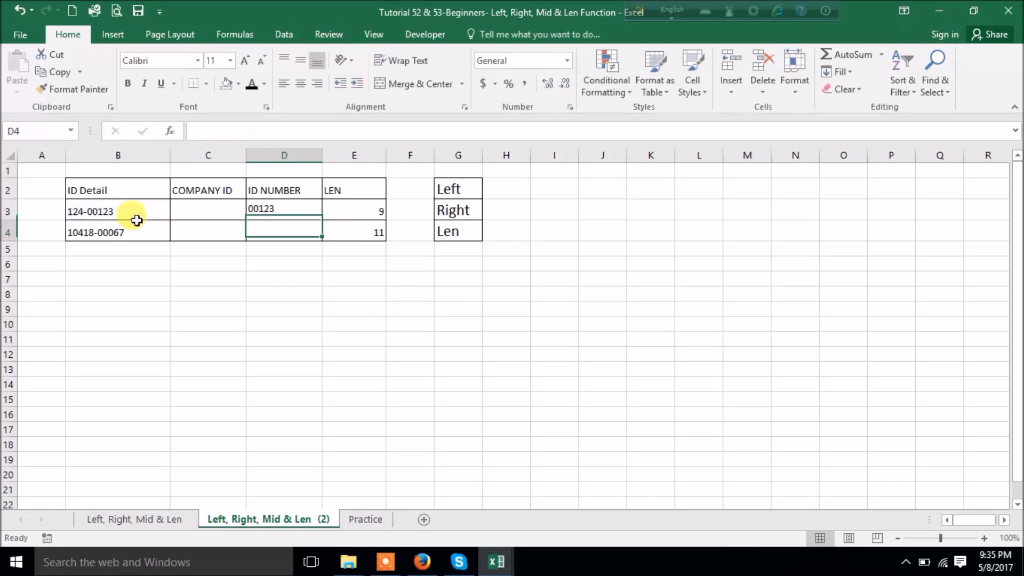
click(313, 212)
drag(322, 219, 321, 237)
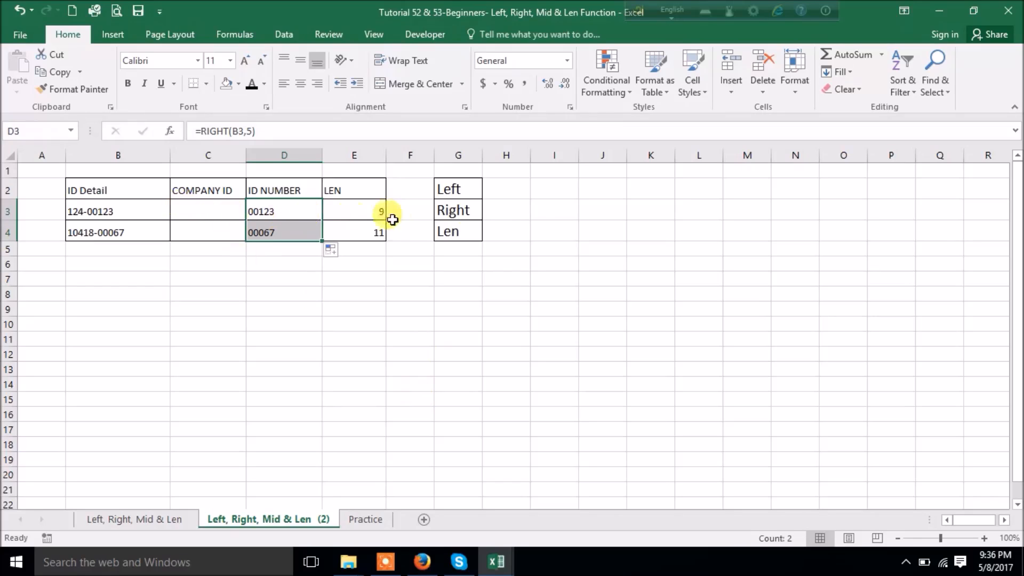
Step: Calculate the length of the extracted ID number in helper cell I3 with =LEN(D3)
click(540, 209)
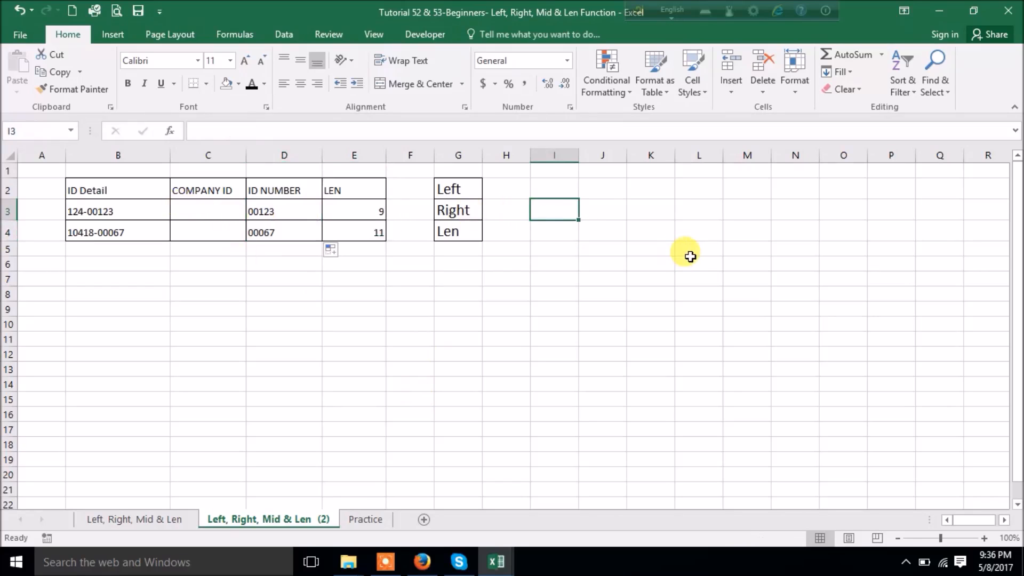
text(=len)
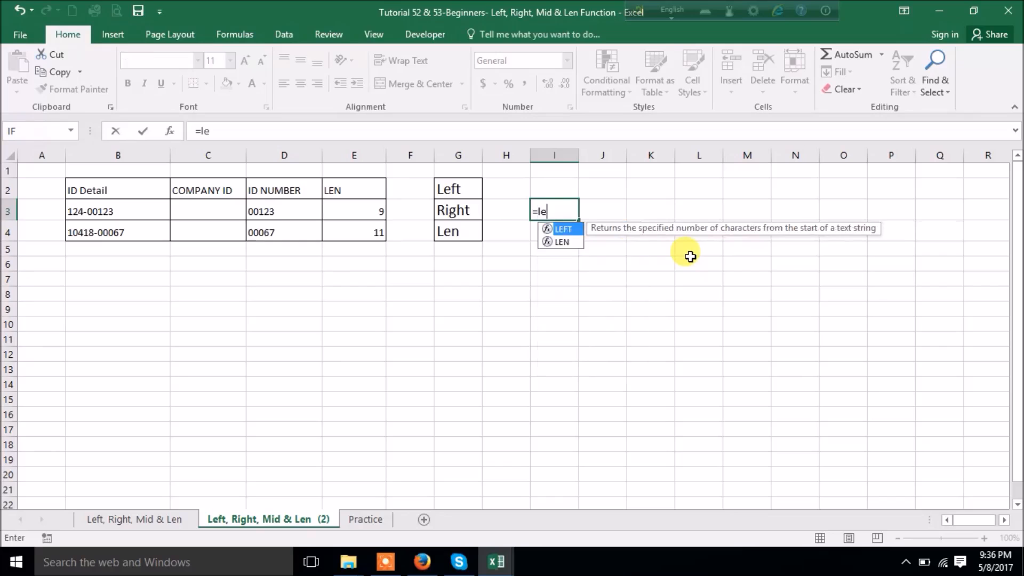
key(Tab)
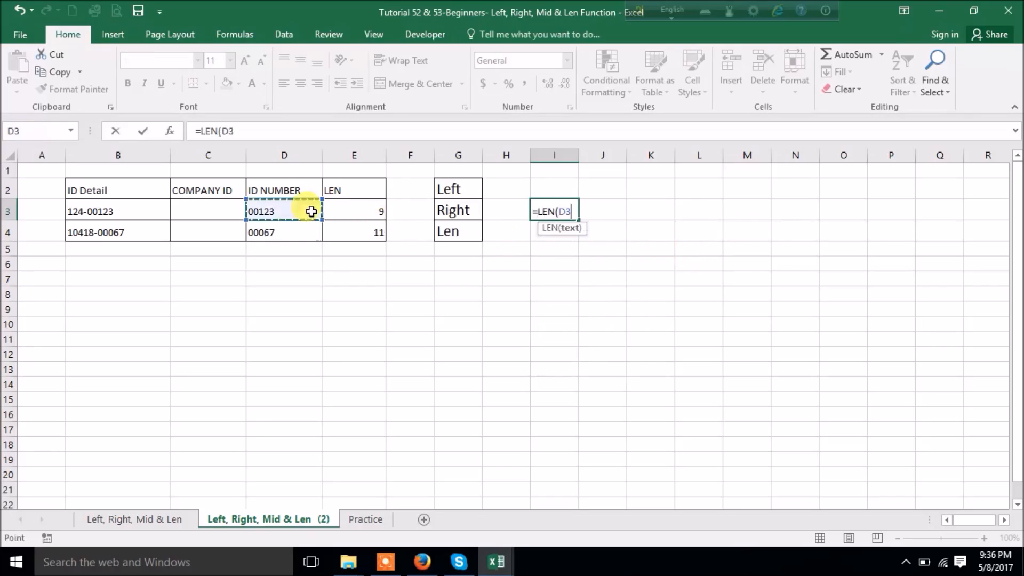
click(309, 206)
key(Return)
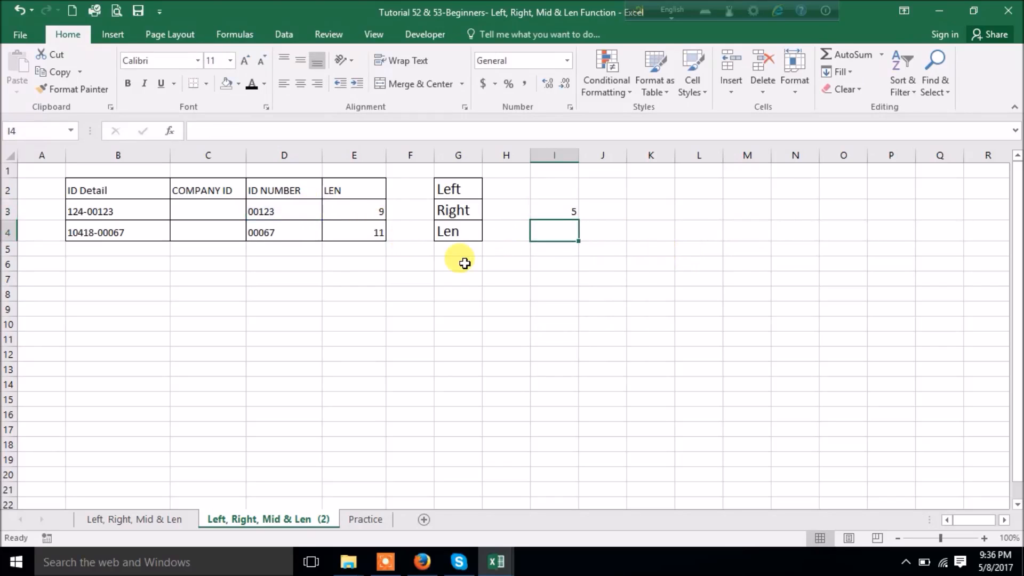
click(557, 211)
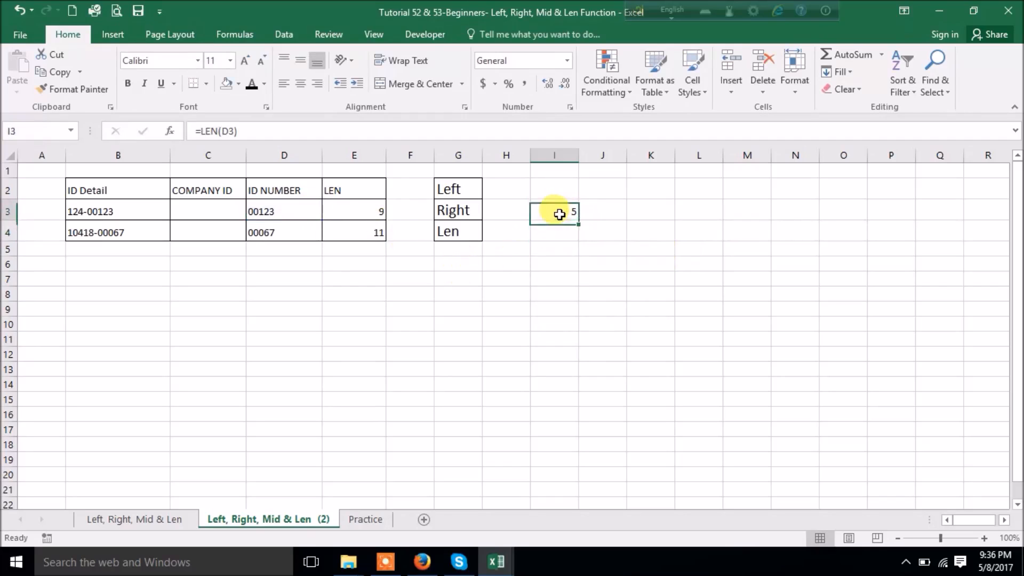
Step: Extract the company ID in C3 with the formula =LEFT(B3,E3-I3-1)
click(361, 209)
click(218, 212)
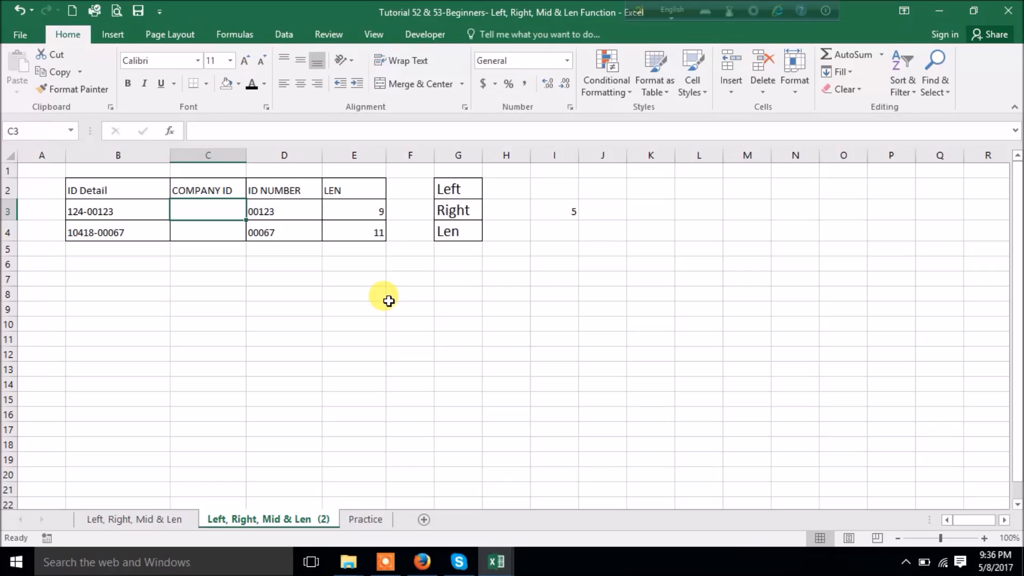
text(=left)
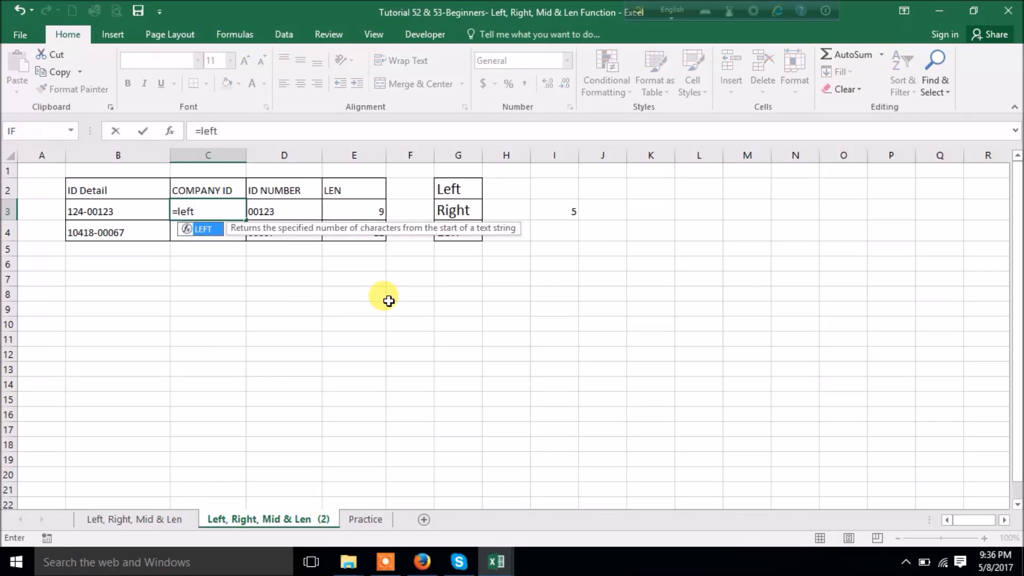
key(Tab)
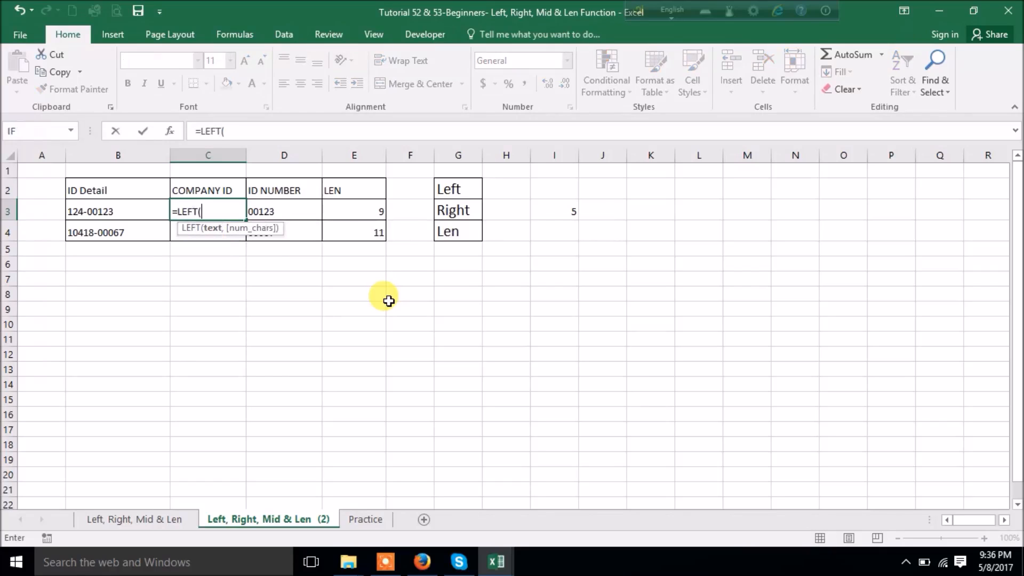
click(133, 213)
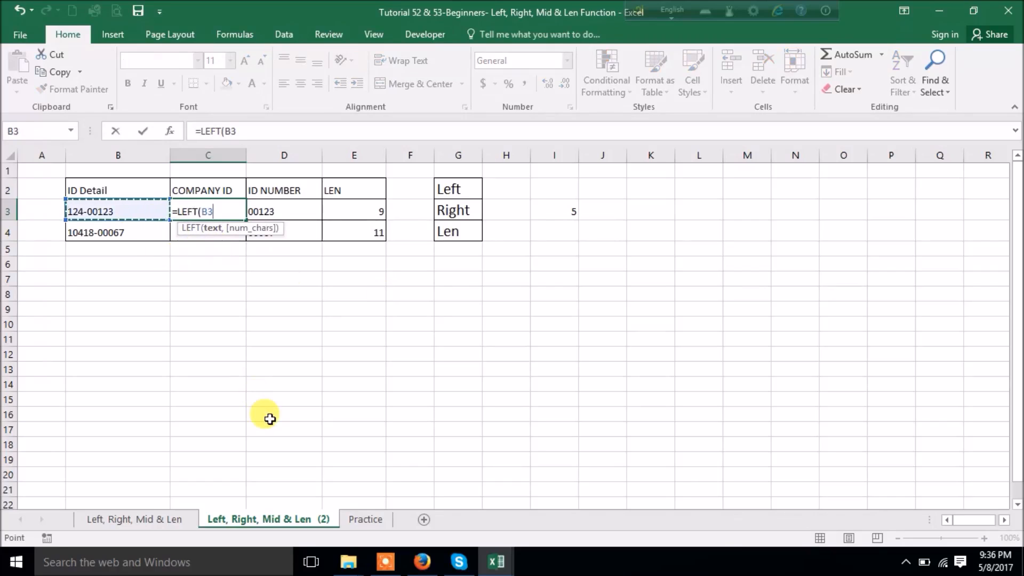
text(,)
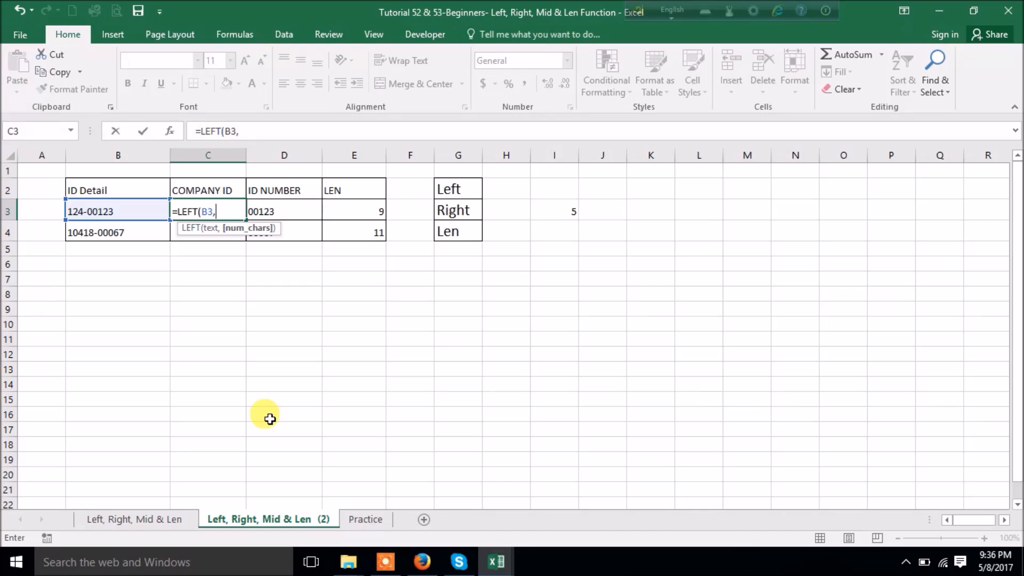
click(369, 208)
text(-)
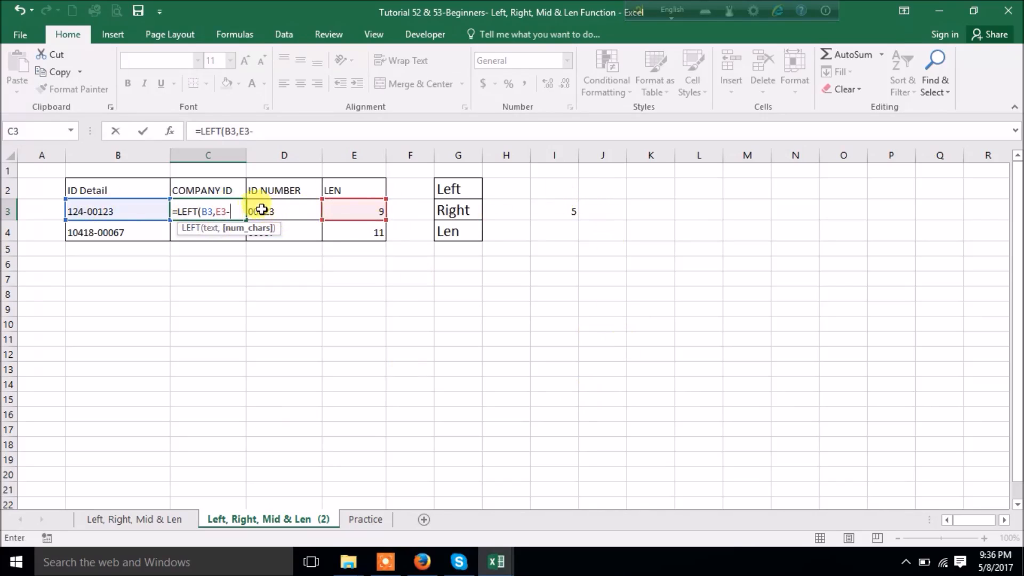
click(562, 212)
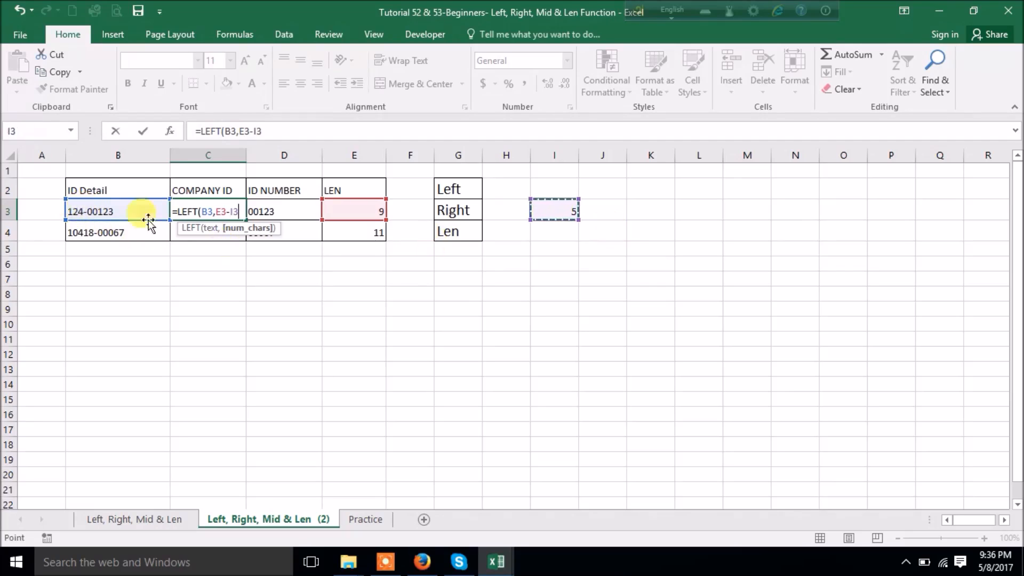
click(297, 131)
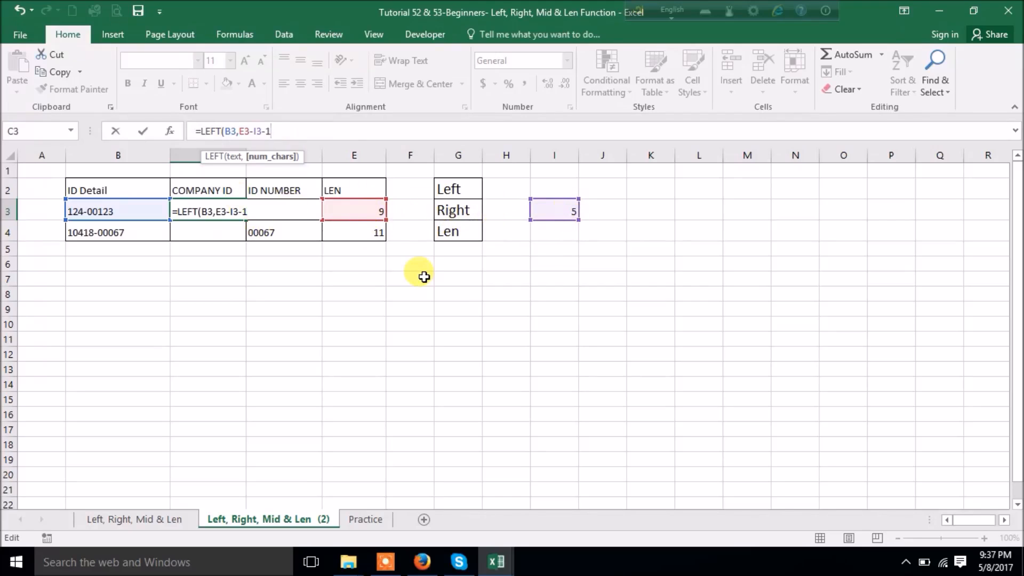
key(Return)
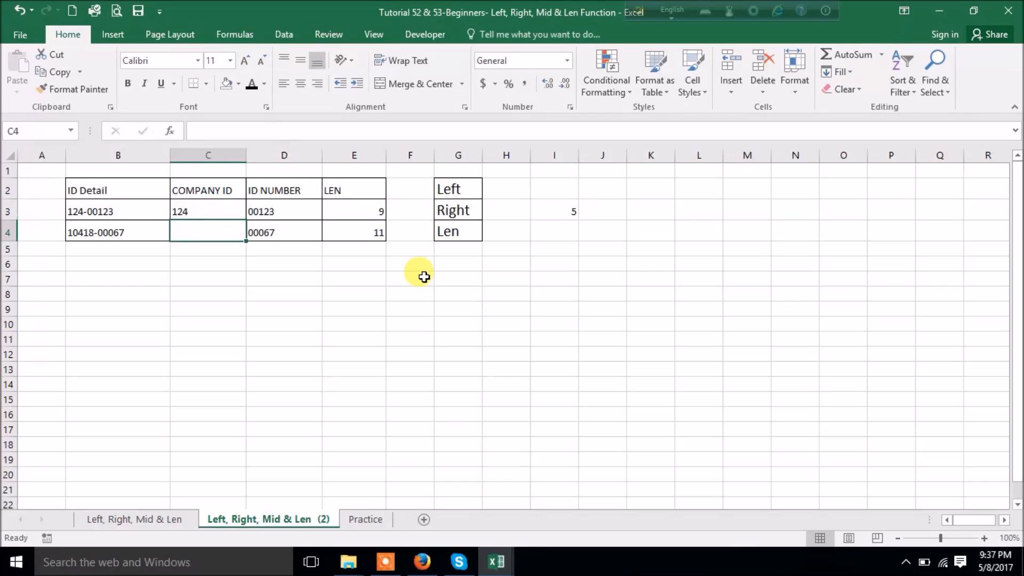
Step: Fill the company ID formula from C3 down to C4 and the helper LEN formula from I3 down to I4
click(222, 202)
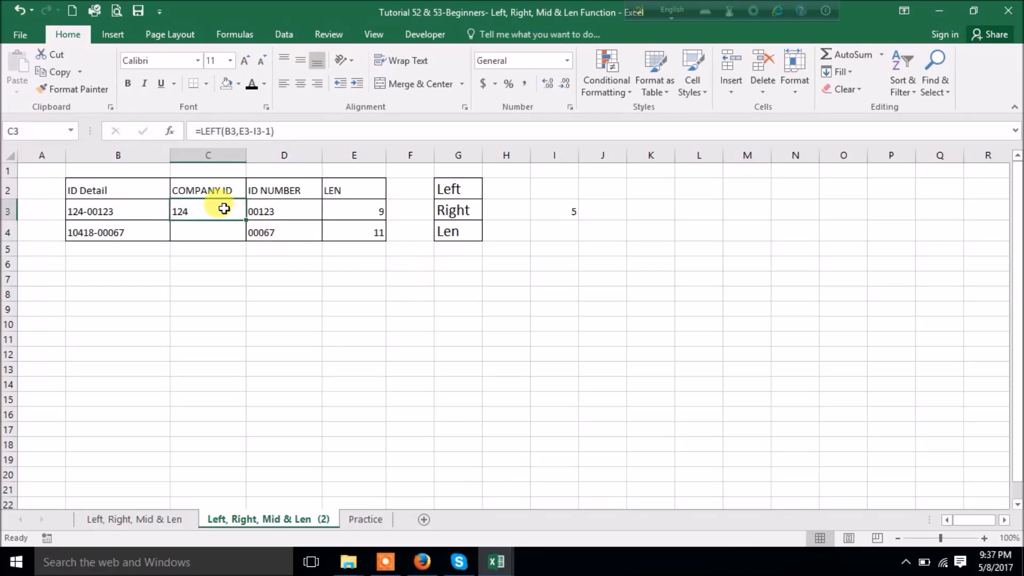
drag(246, 220, 247, 241)
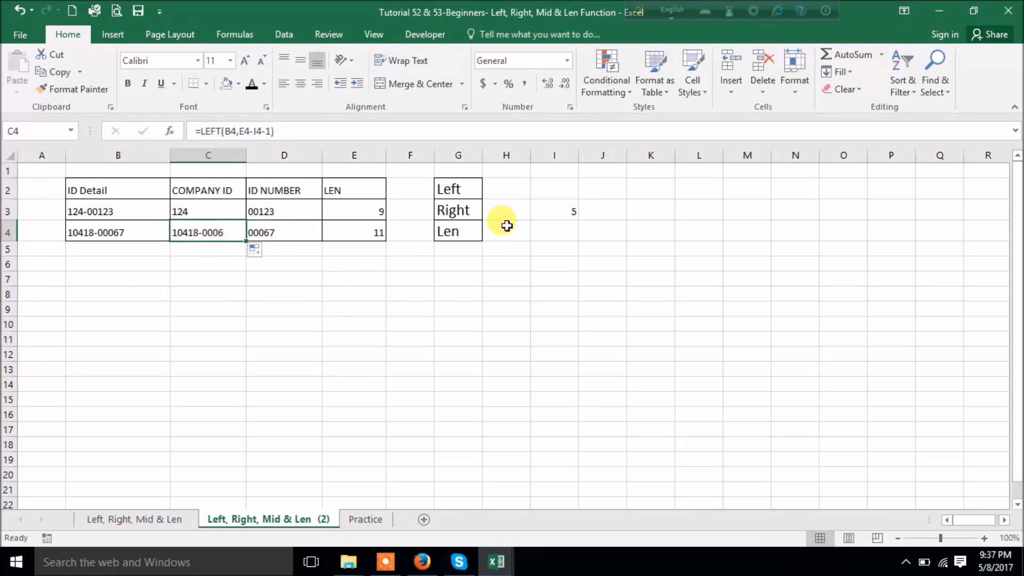
click(558, 226)
click(564, 209)
drag(576, 213, 576, 233)
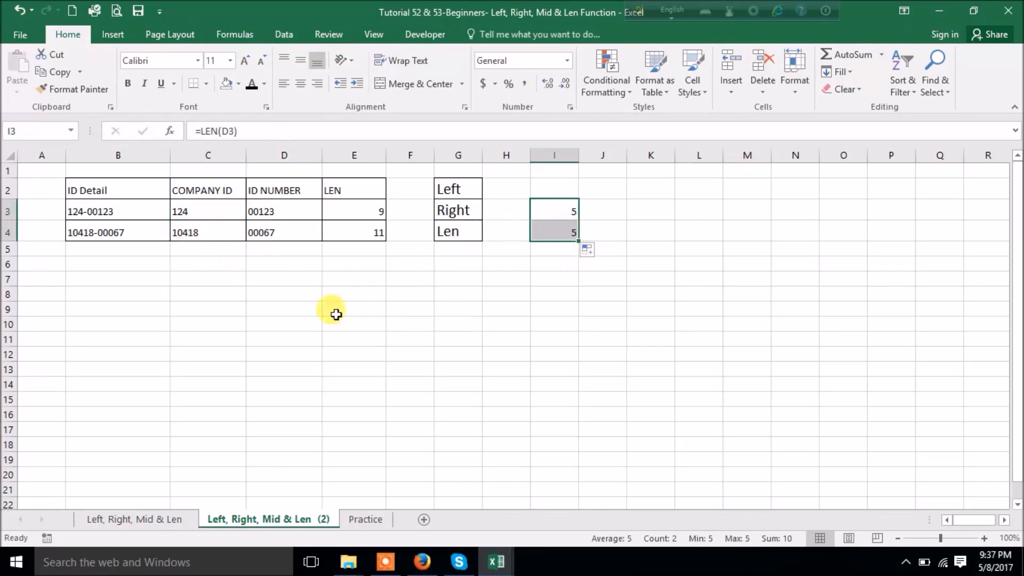
click(199, 232)
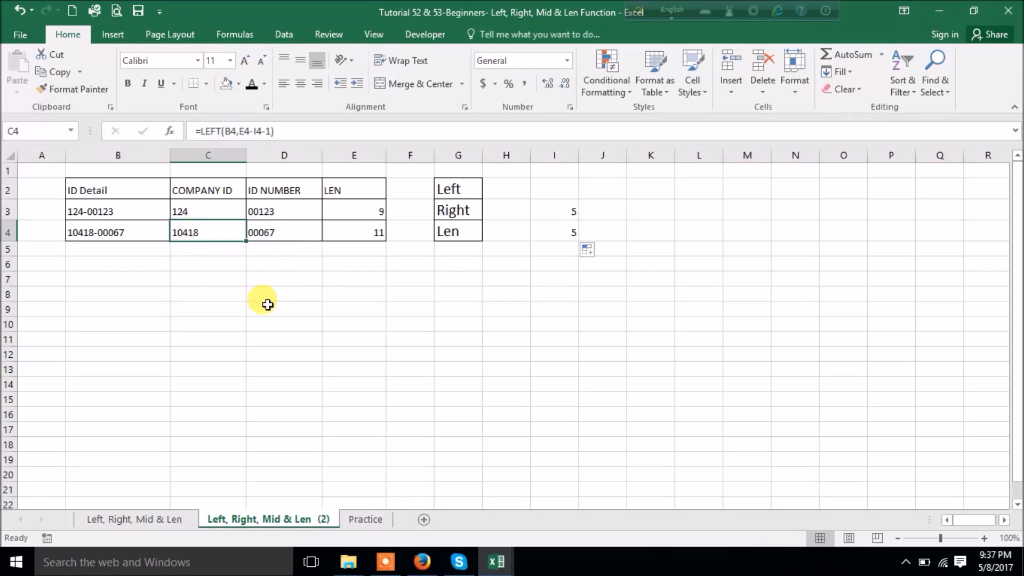
Step: Replace the E3 reference in the C3 company ID formula with LEN(B3), copied from the formula in E3
click(217, 208)
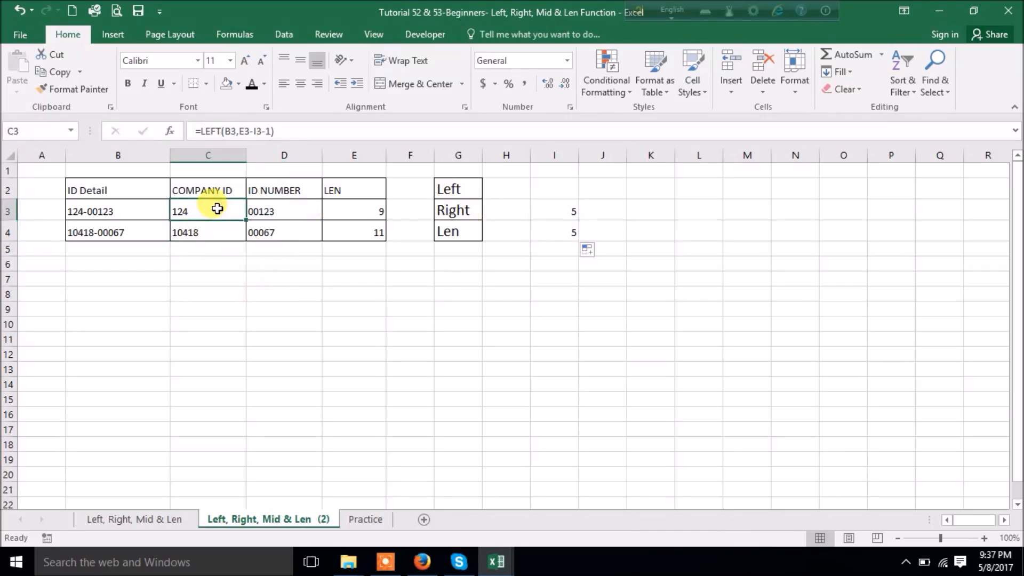
click(357, 213)
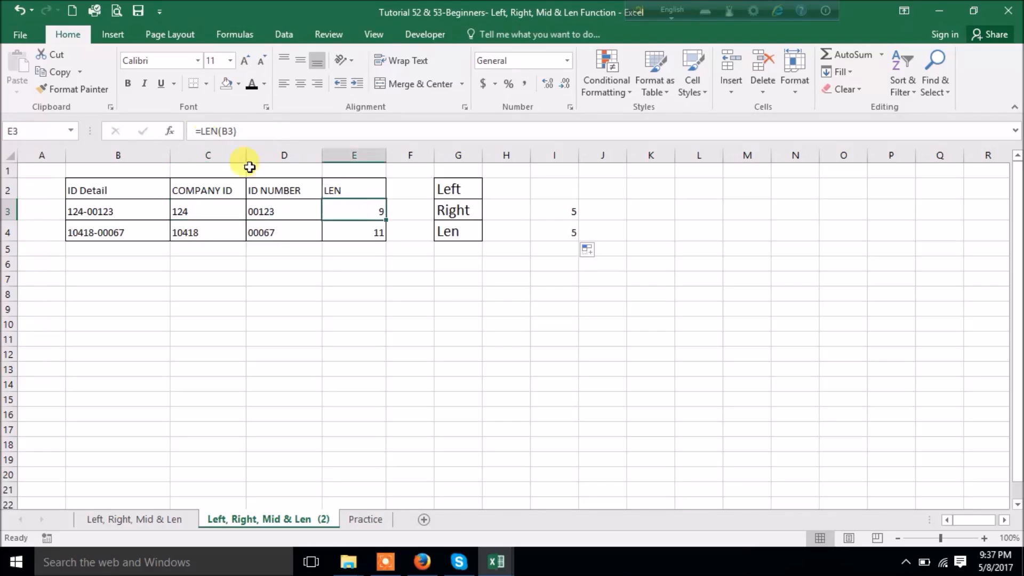
drag(201, 131, 265, 126)
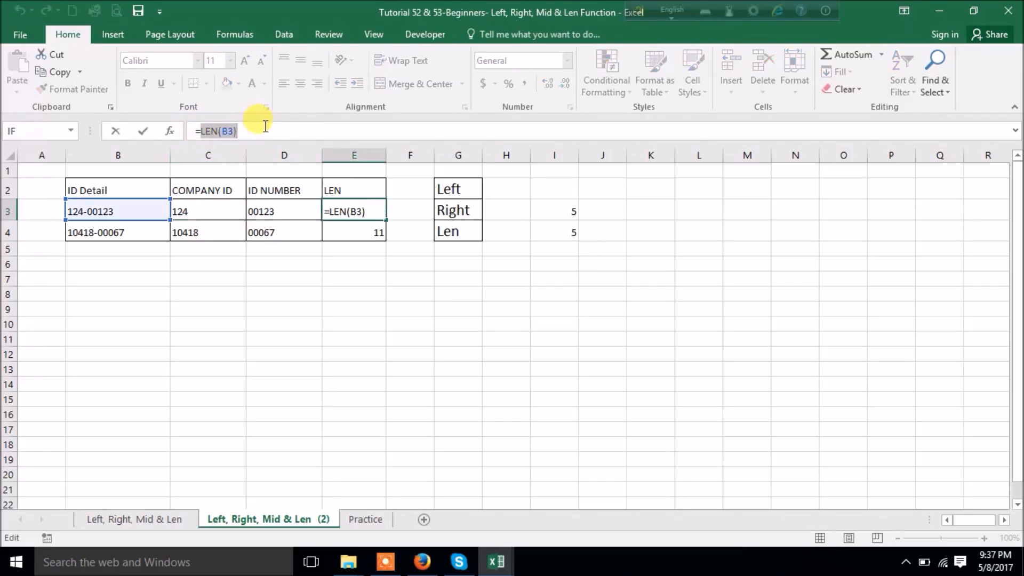
key(Escape)
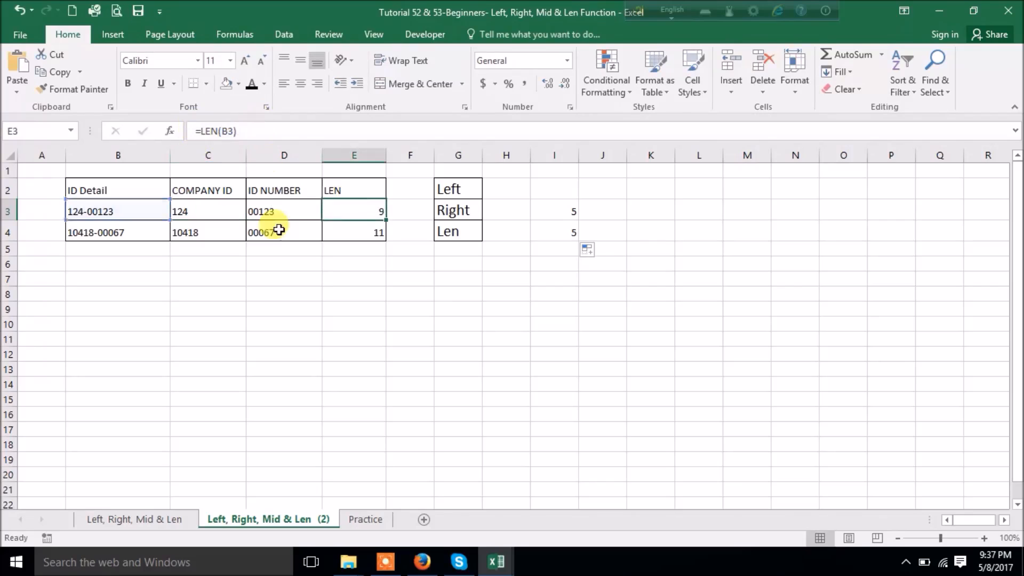
click(213, 213)
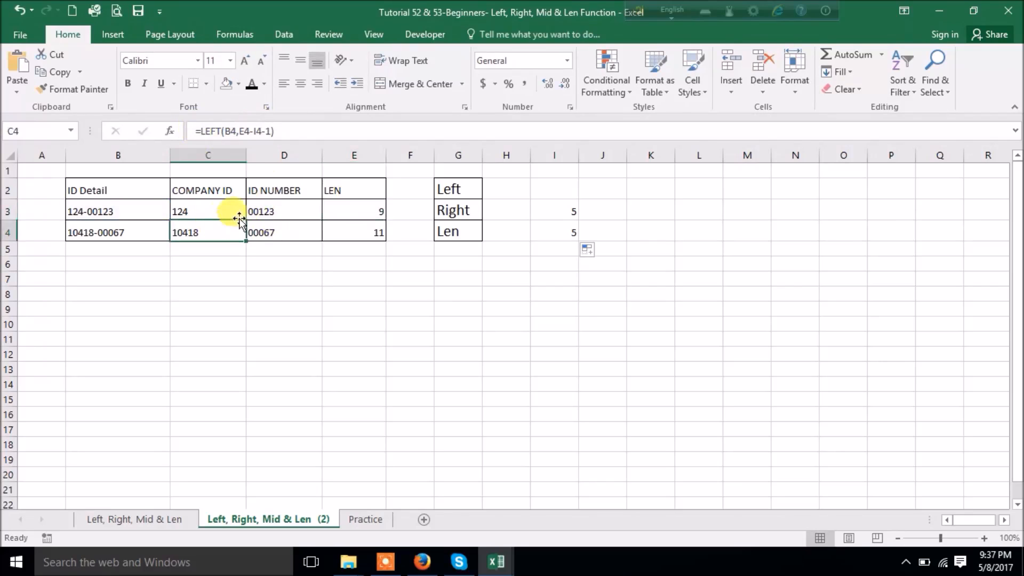
double_click(242, 131)
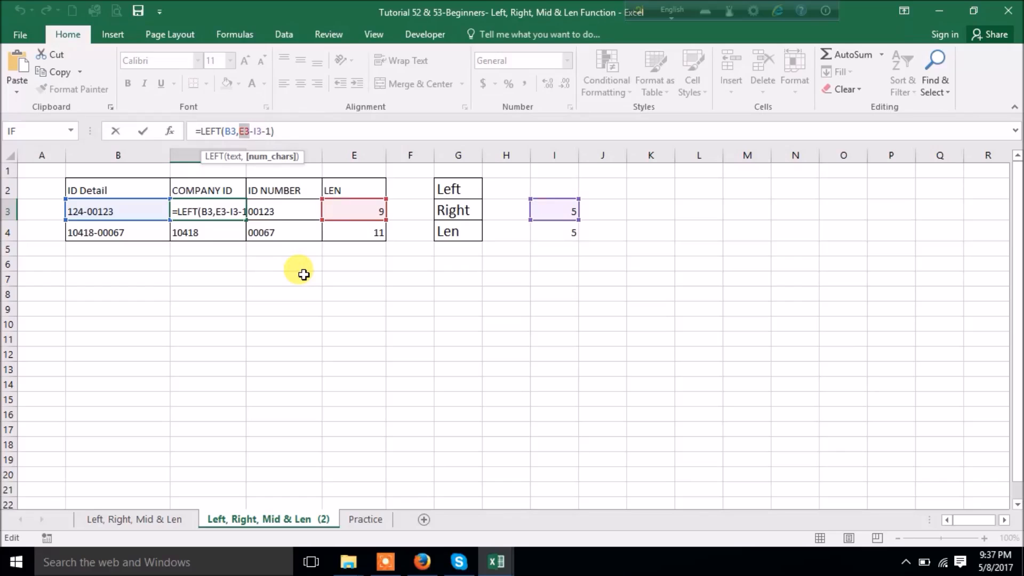
text(LEN(B3))
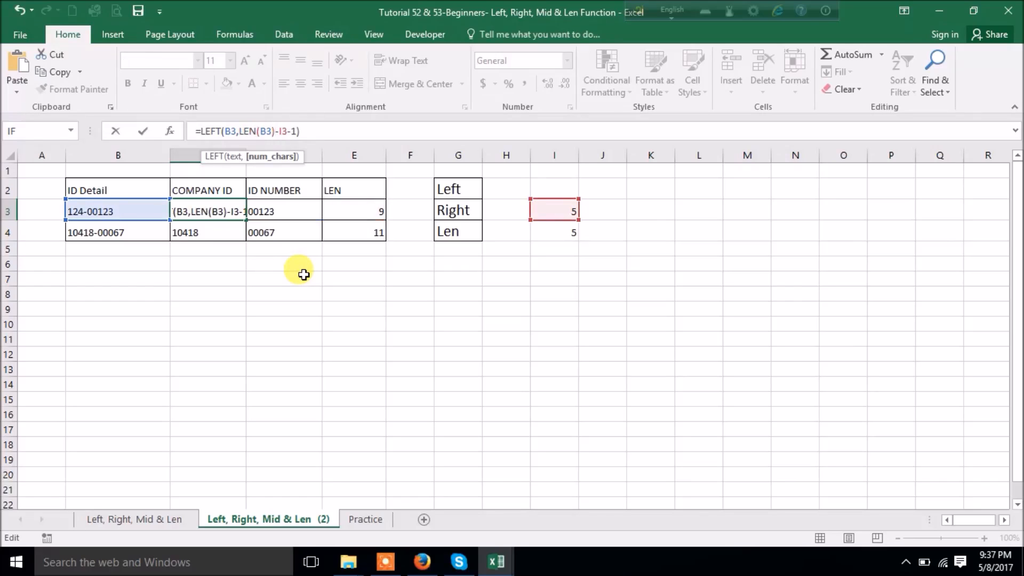
key(Return)
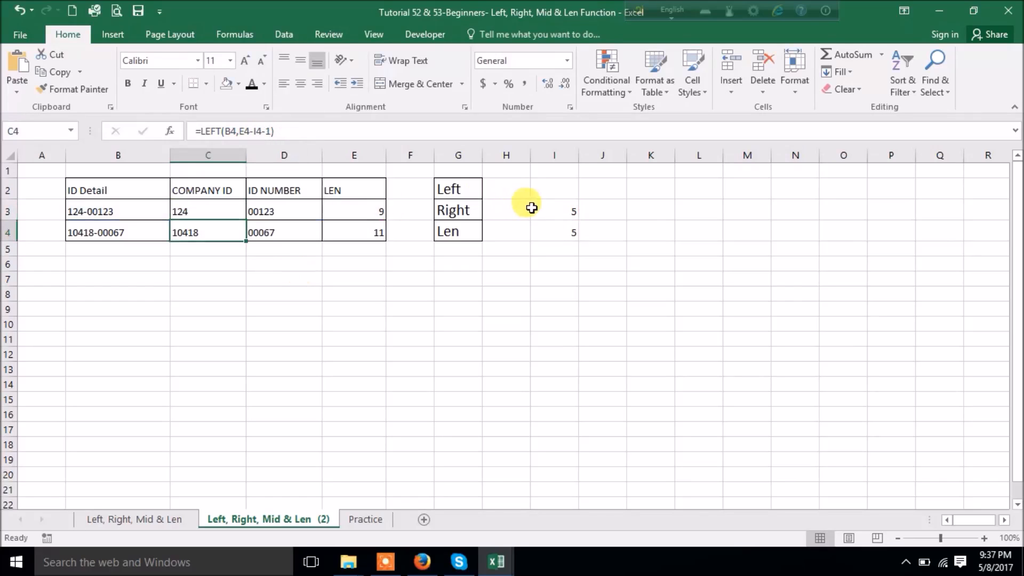
Step: Try replacing the I3 reference in the C3 formula with LEN(B3), and undo that change
click(533, 208)
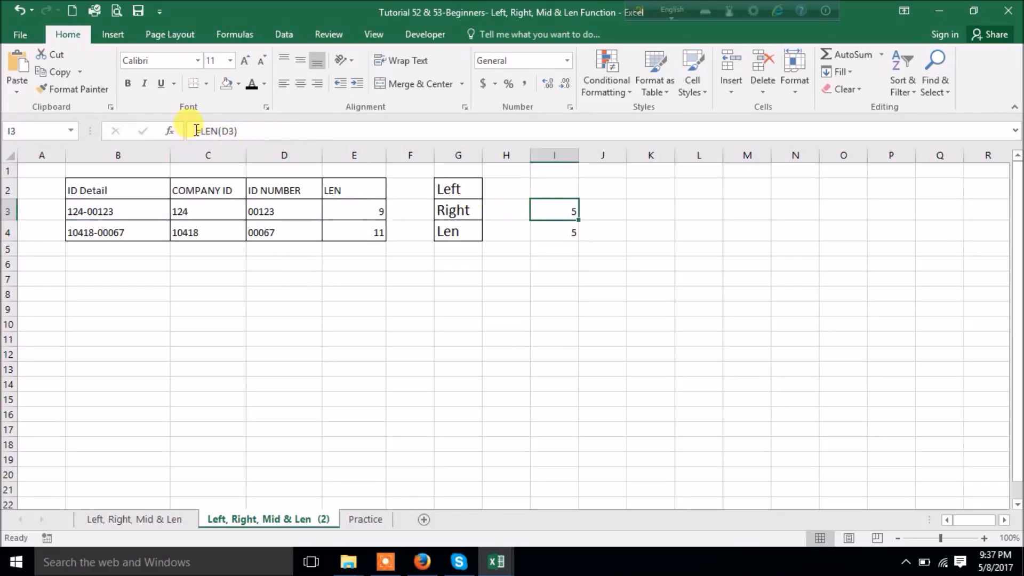
drag(199, 130, 258, 131)
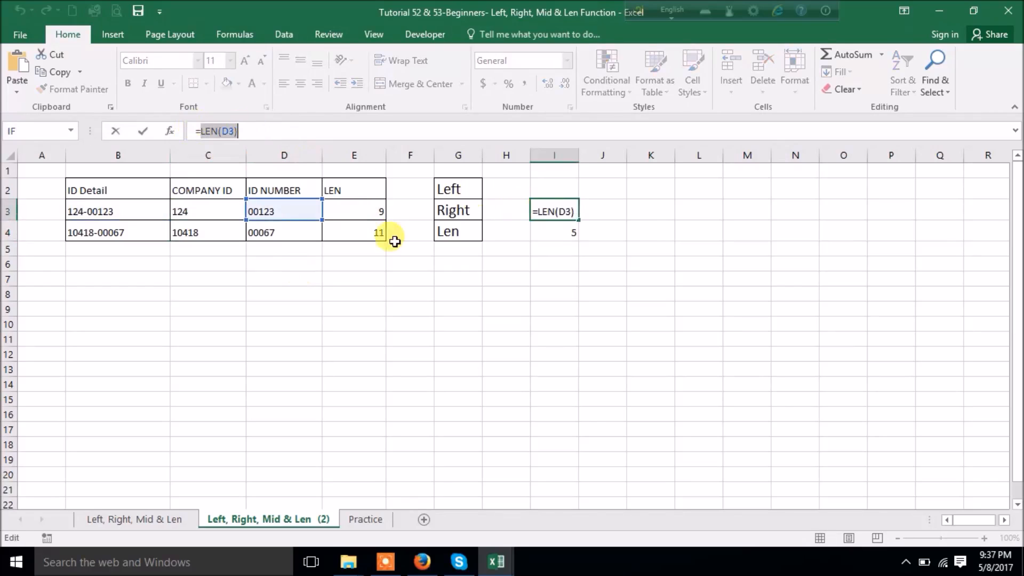
key(Escape)
click(219, 205)
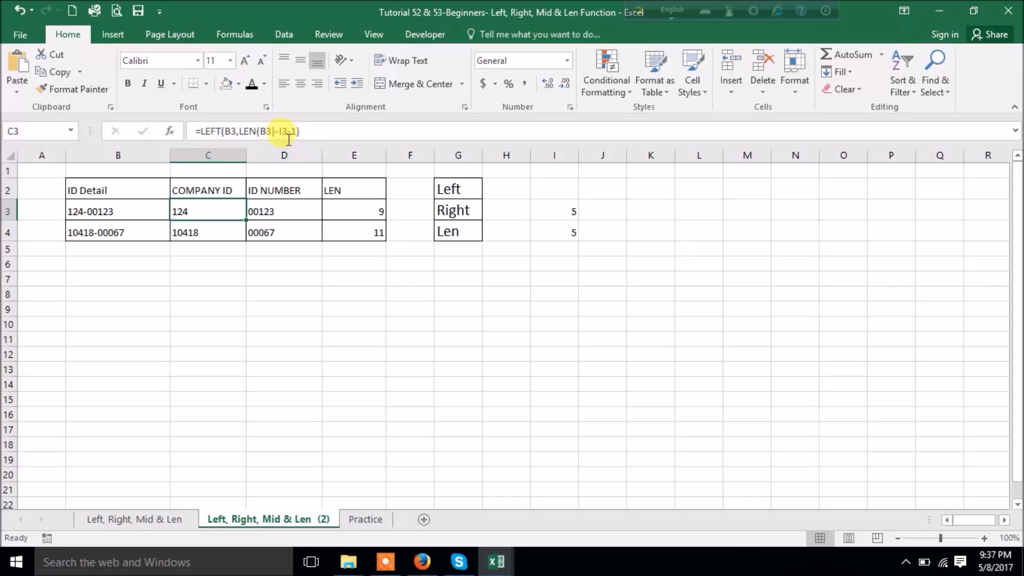
drag(280, 131, 286, 131)
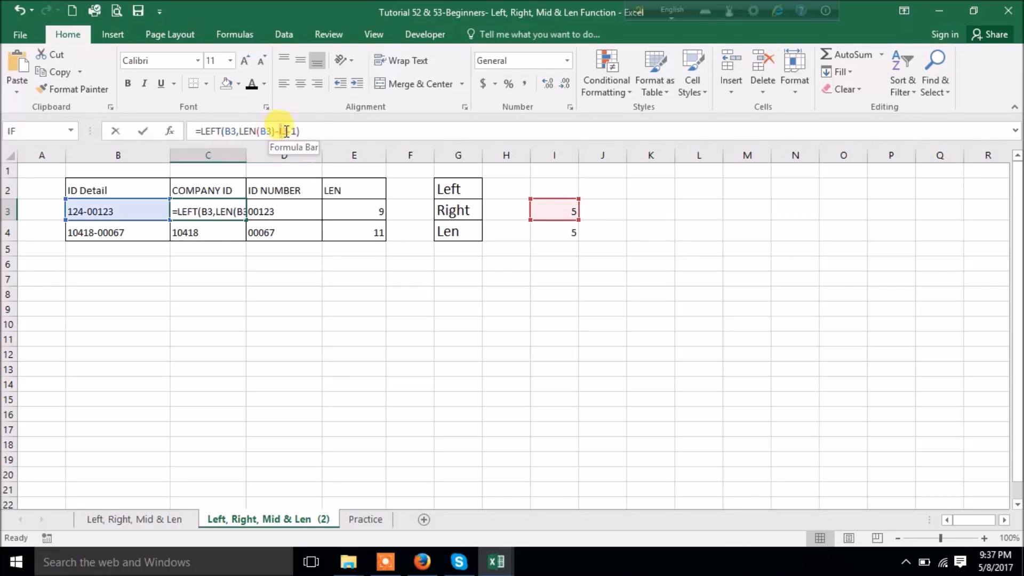
text(LEN(B3)-)
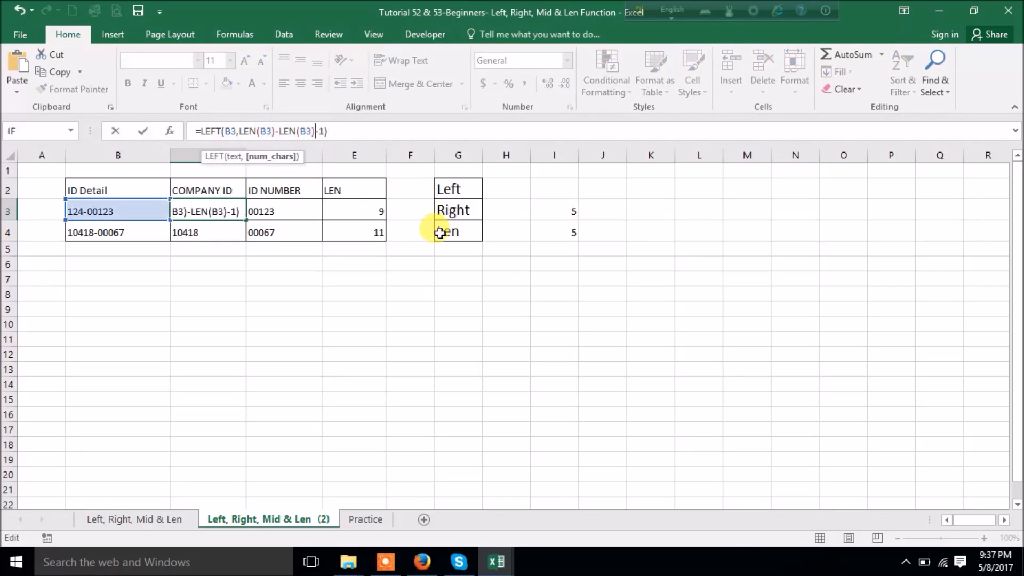
key(Return)
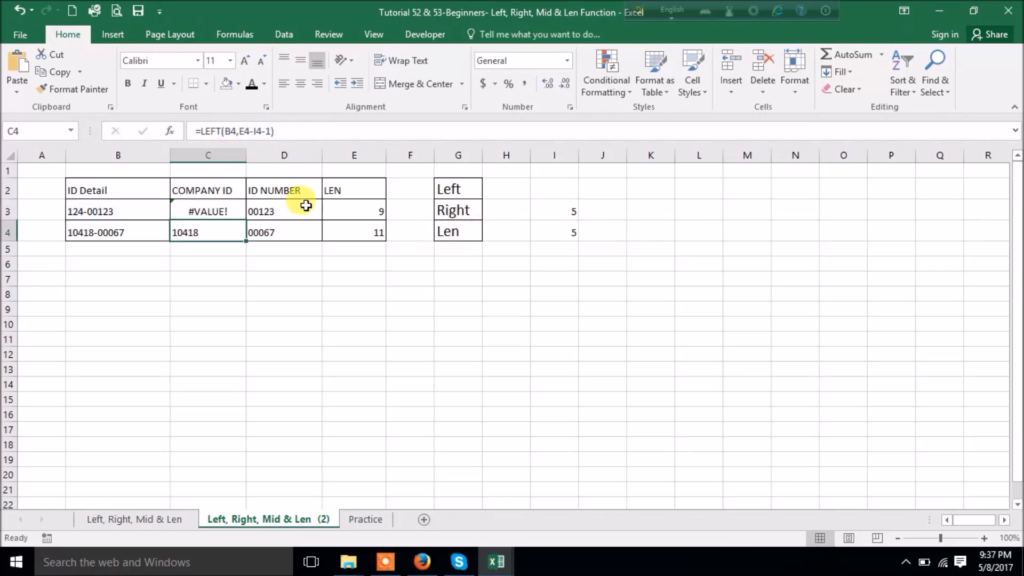
click(223, 213)
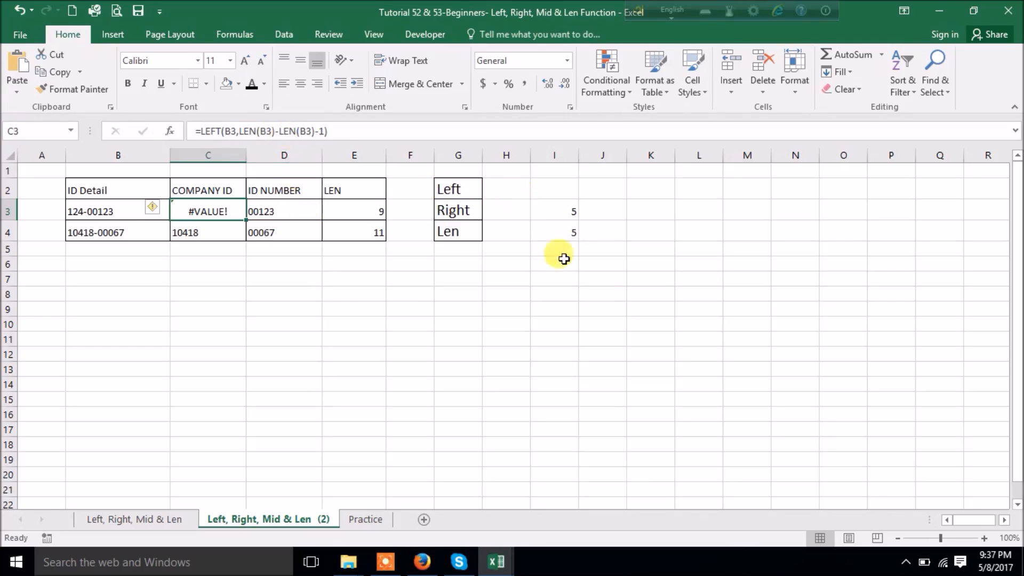
key(ctrl+z)
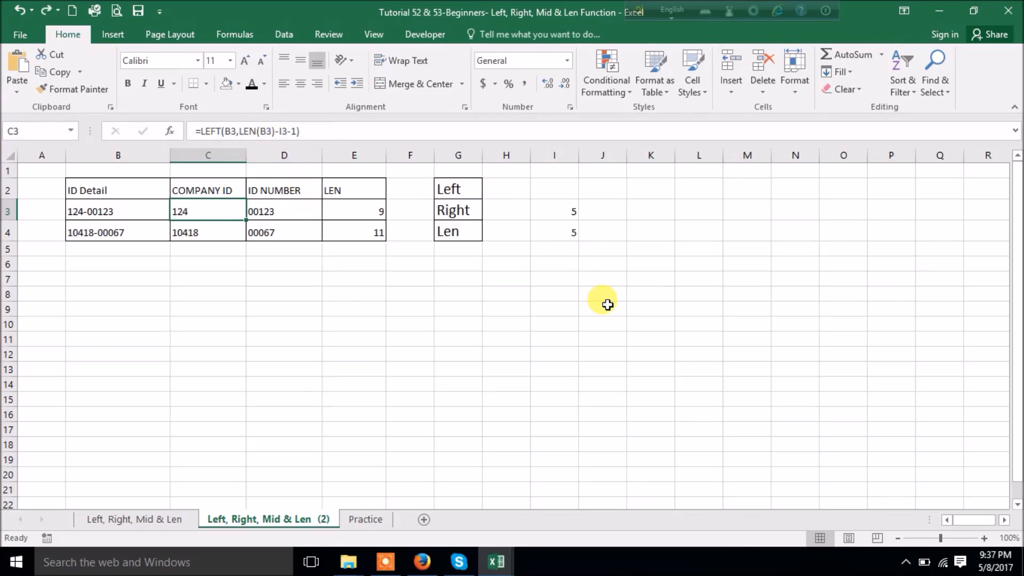
Step: Copy LEN(D3) from helper cell I3 and substitute it for I3 in C3, giving =LEFT(B3,LEN(B3)-LEN(D3)-1)
click(570, 214)
click(233, 132)
drag(233, 131, 240, 132)
key(ctrl+c)
key(Escape)
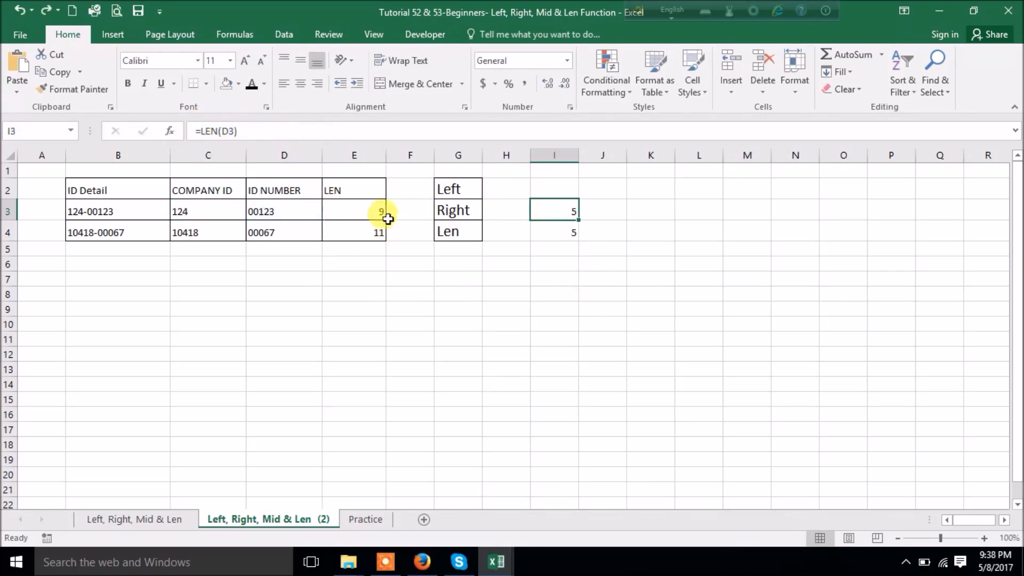
click(229, 211)
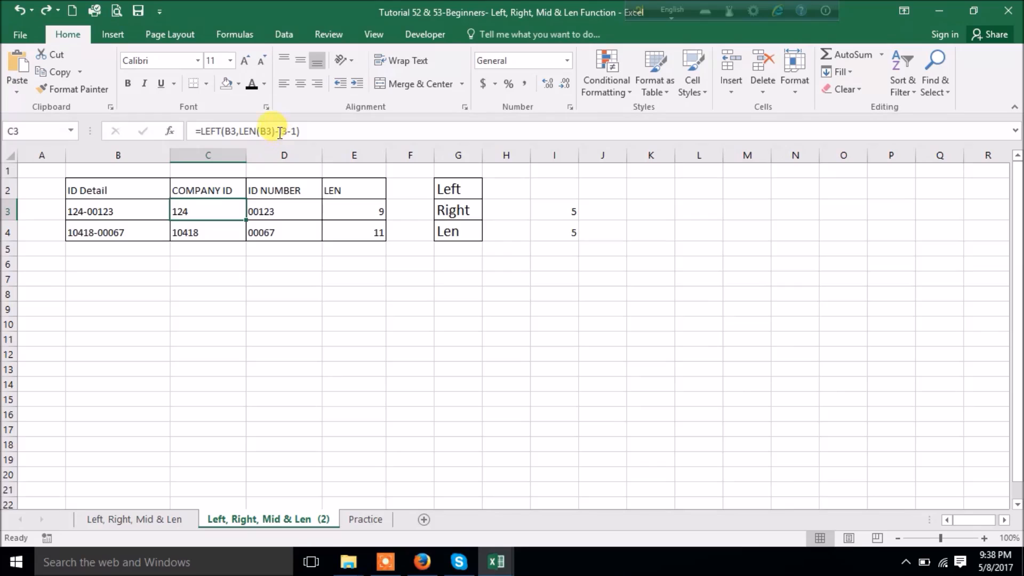
click(280, 132)
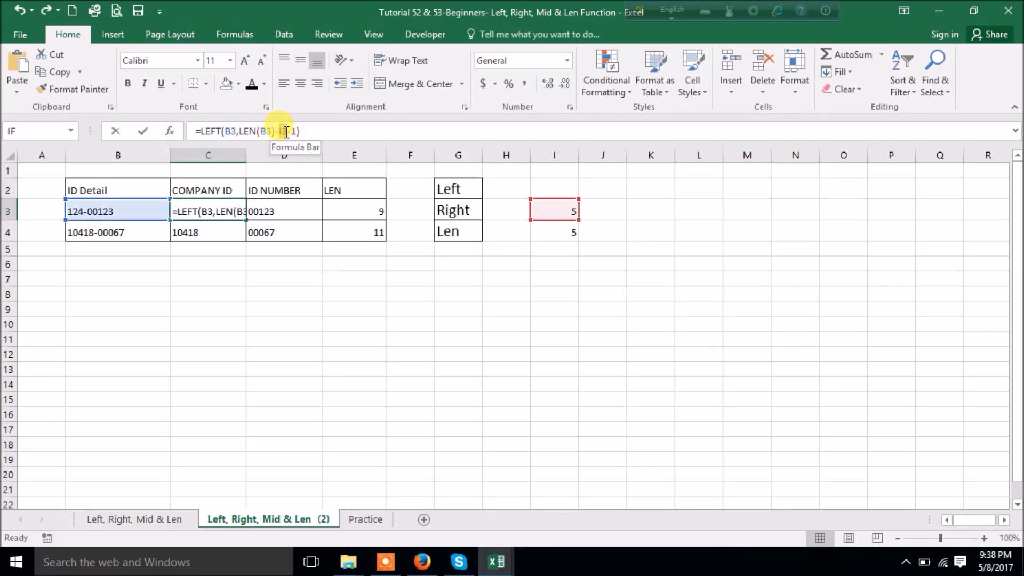
key(ctrl+v)
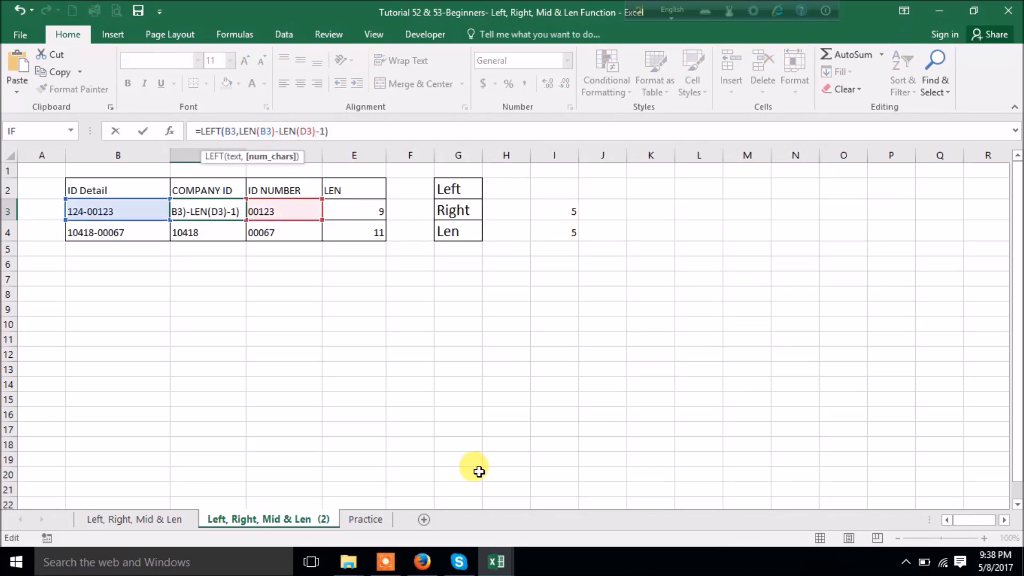
key(Return)
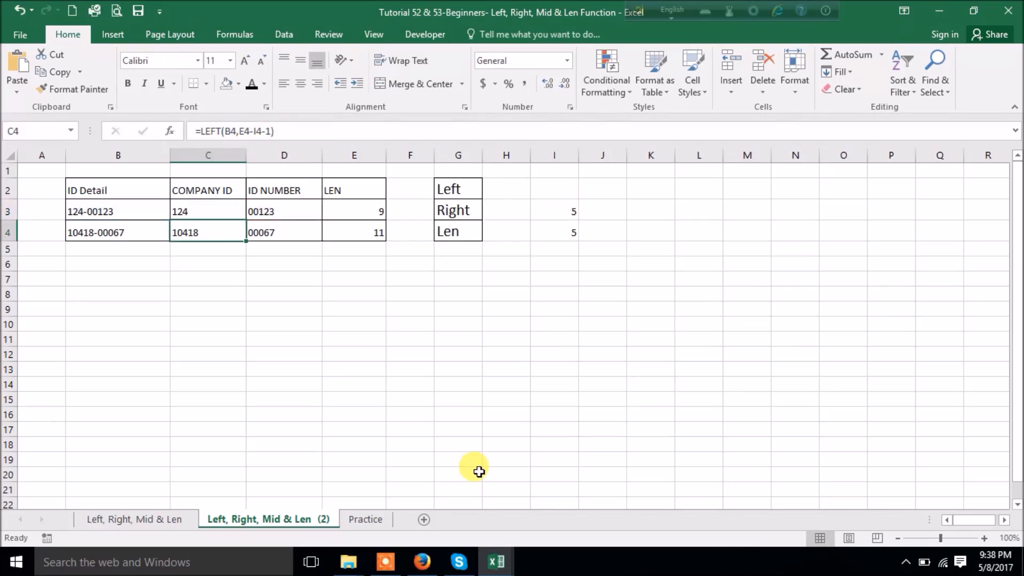
Step: Delete helper column I from the sheet
click(569, 151)
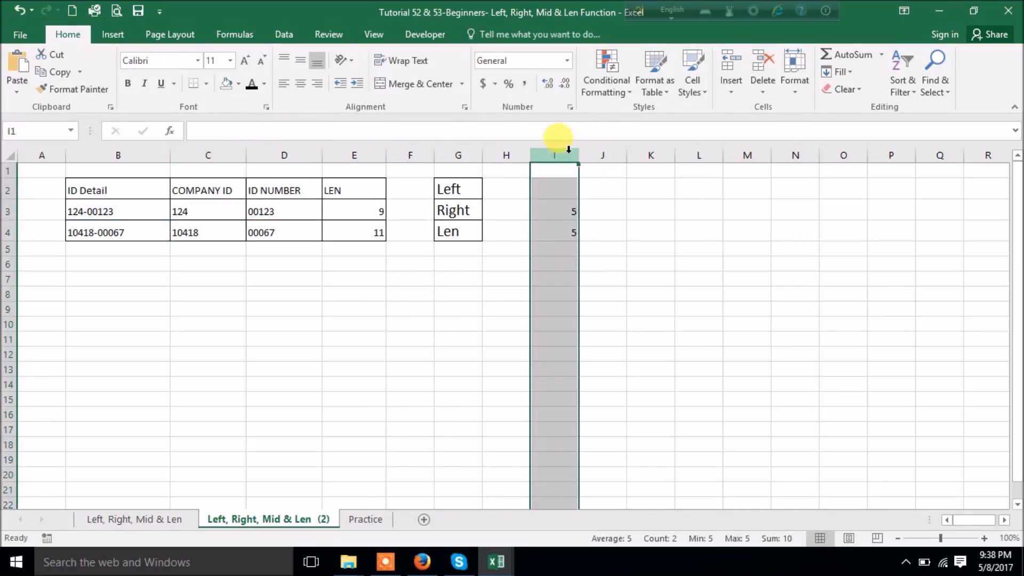
key(ctrl+minus)
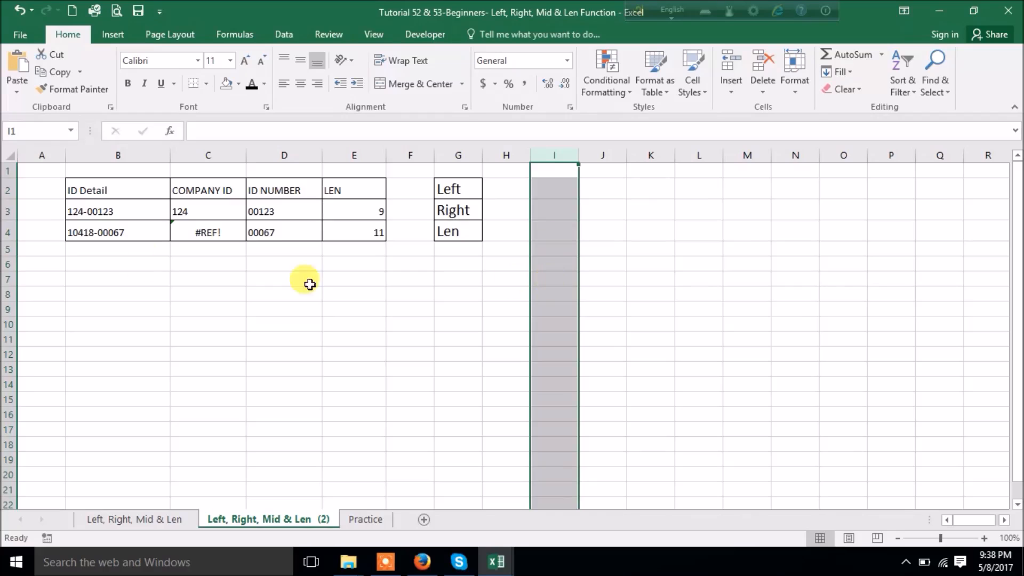
click(202, 228)
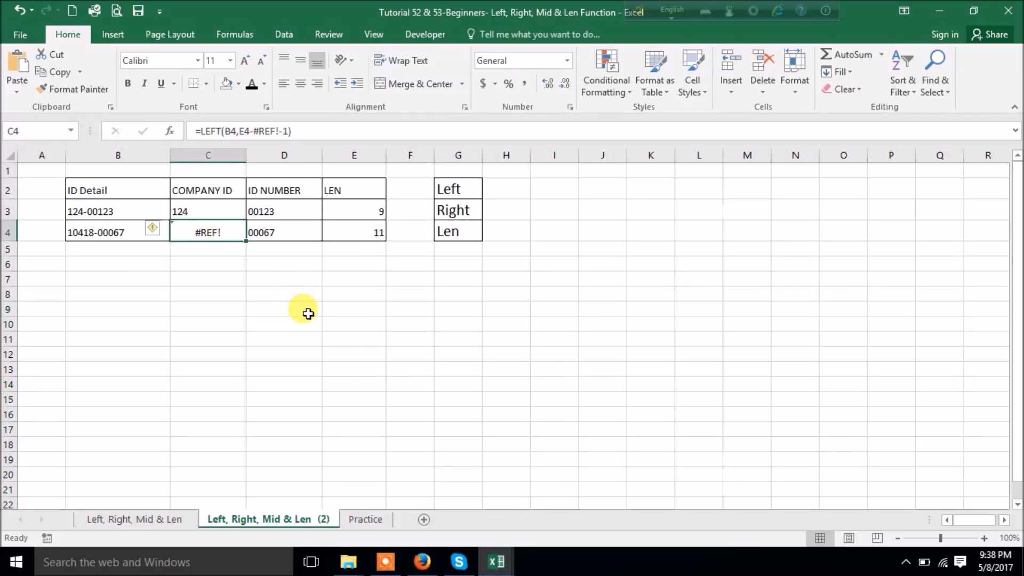
text(=lef)
key(Tab)
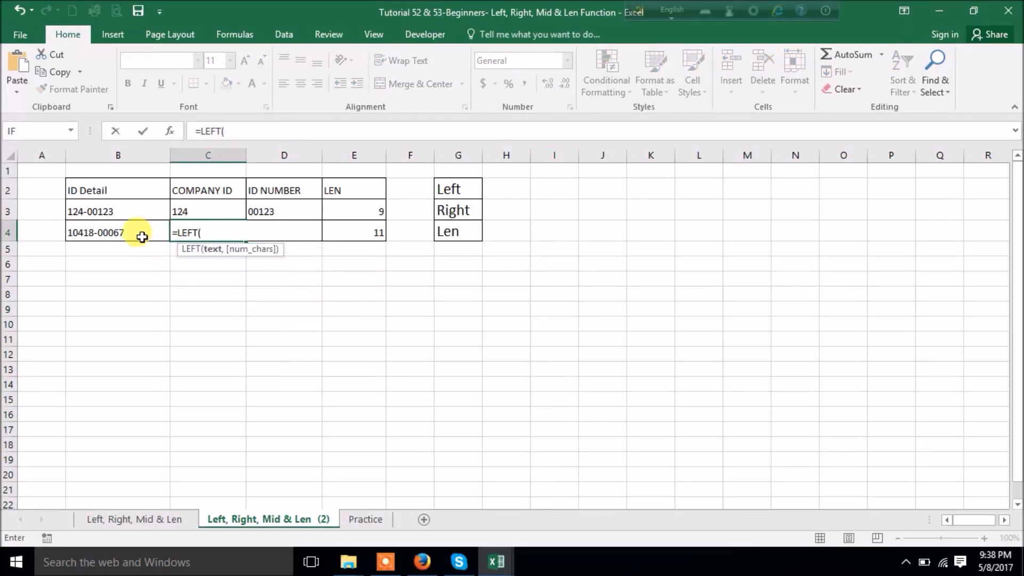
click(140, 233)
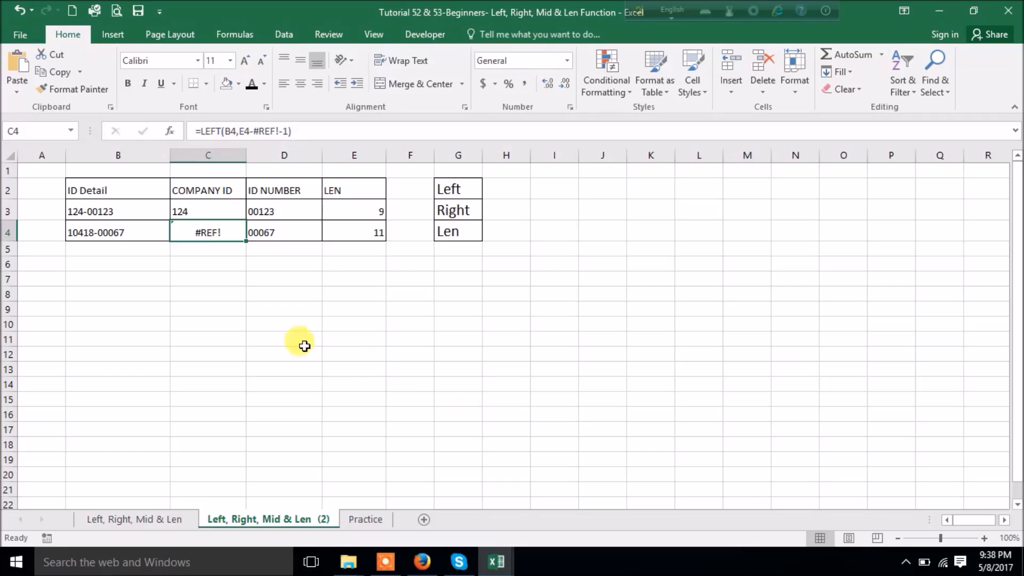
Step: Clear the broken formula in C4 and enter =LEFT(B4,LEN(B4)-LEN(RIGHT(B4,5)-1)) as the new company ID formula
key(Delete)
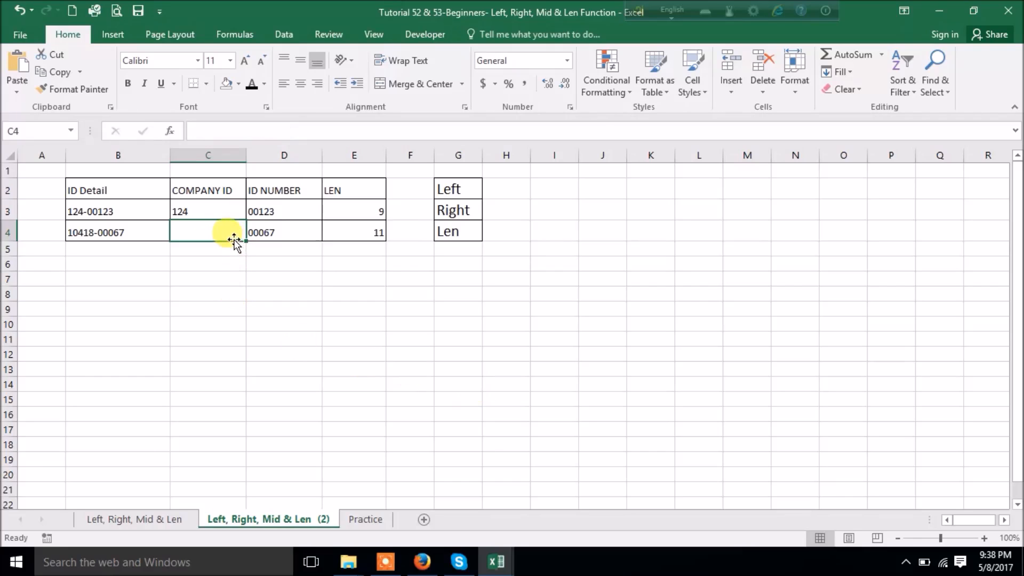
text(=le)
key(Tab)
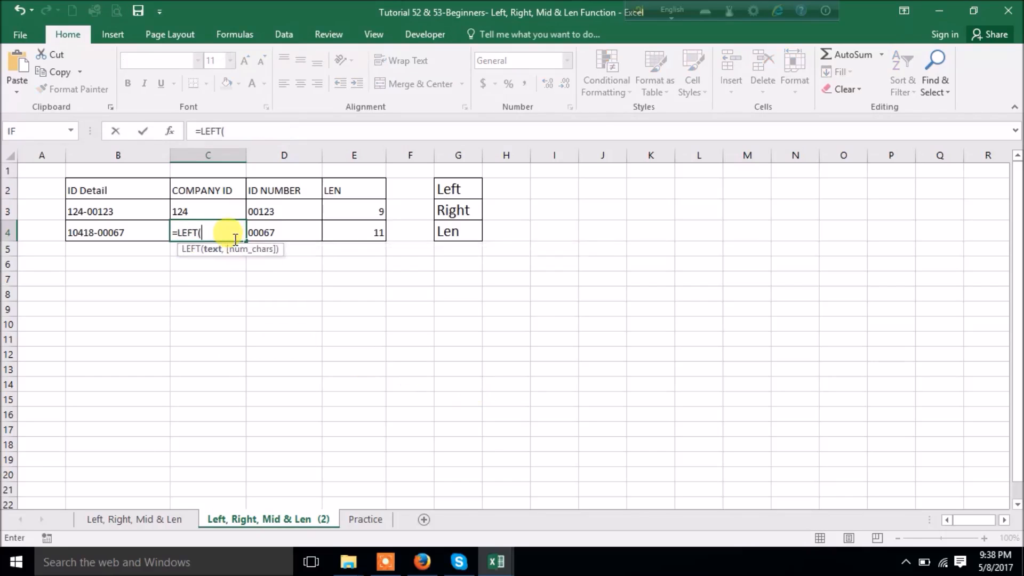
click(132, 232)
text(,)
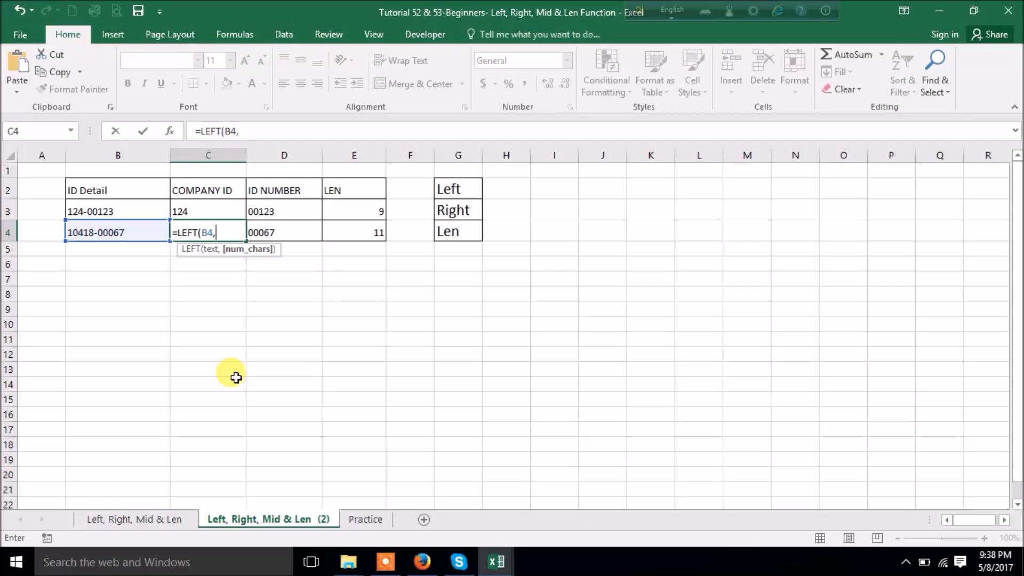
text(len)
key(Tab)
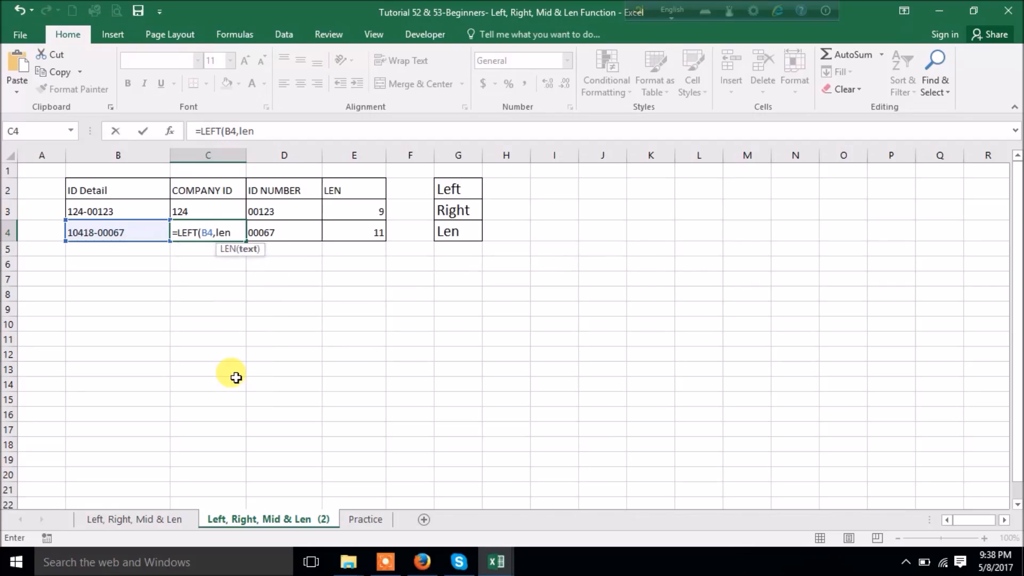
click(117, 232)
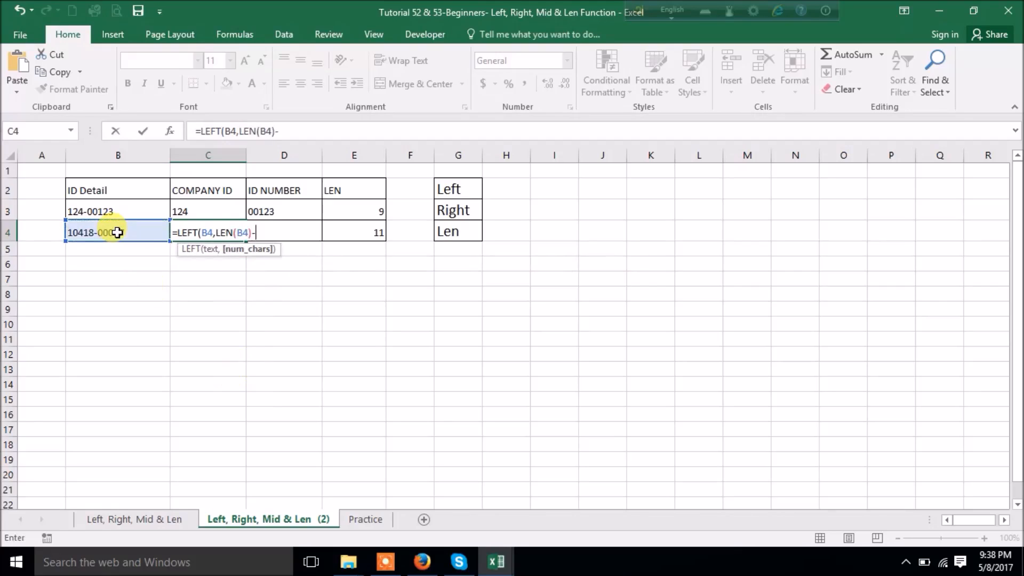
text()-len)
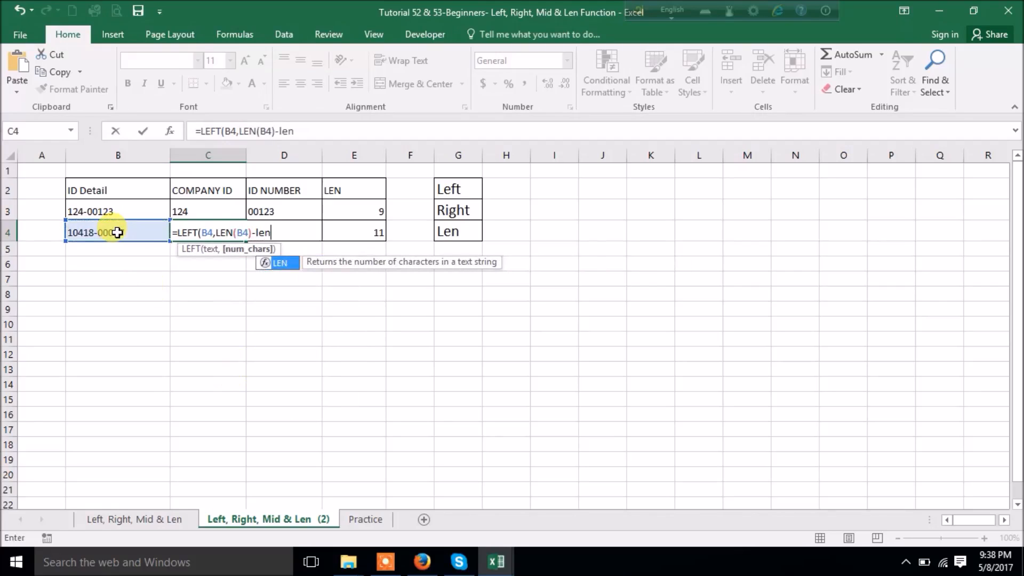
key(Tab)
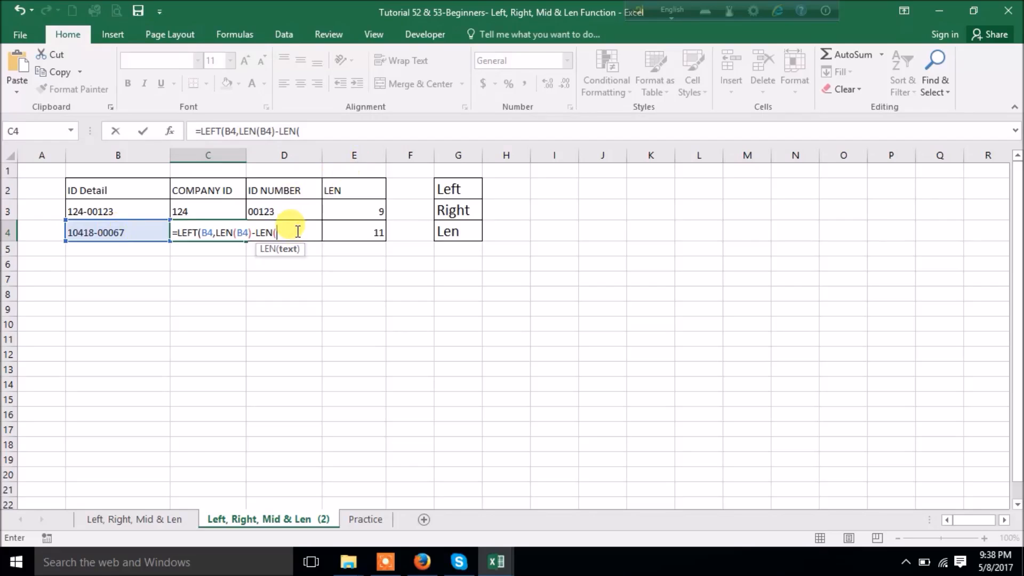
text(right)
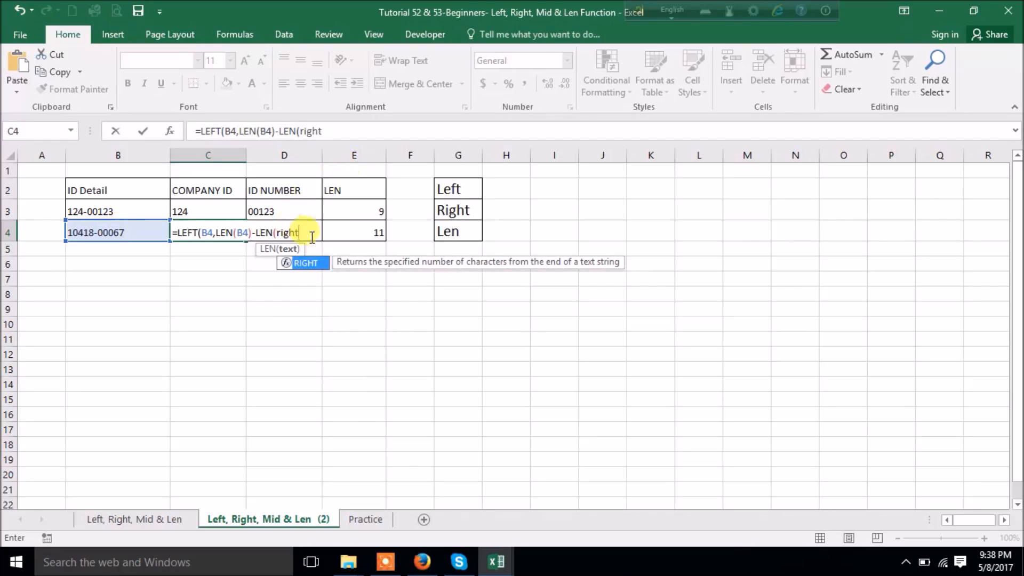
key(Tab)
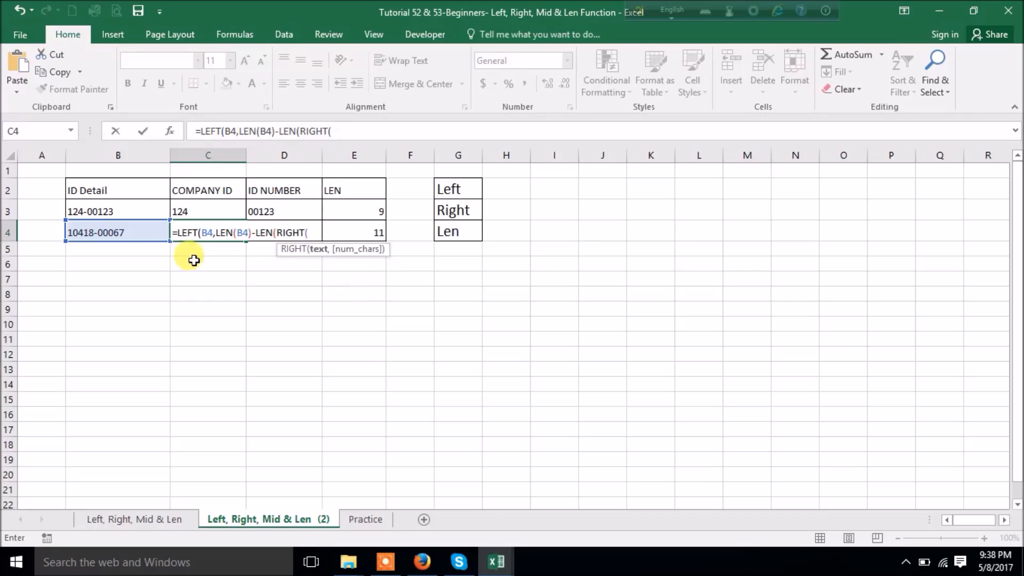
click(125, 233)
text(,5)-1)
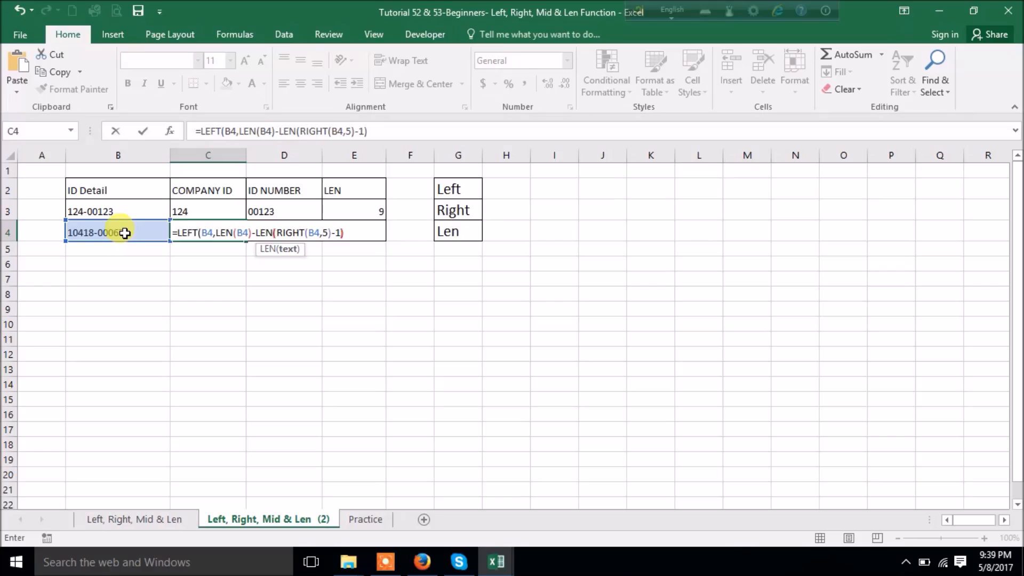
key(Return)
key(Return)
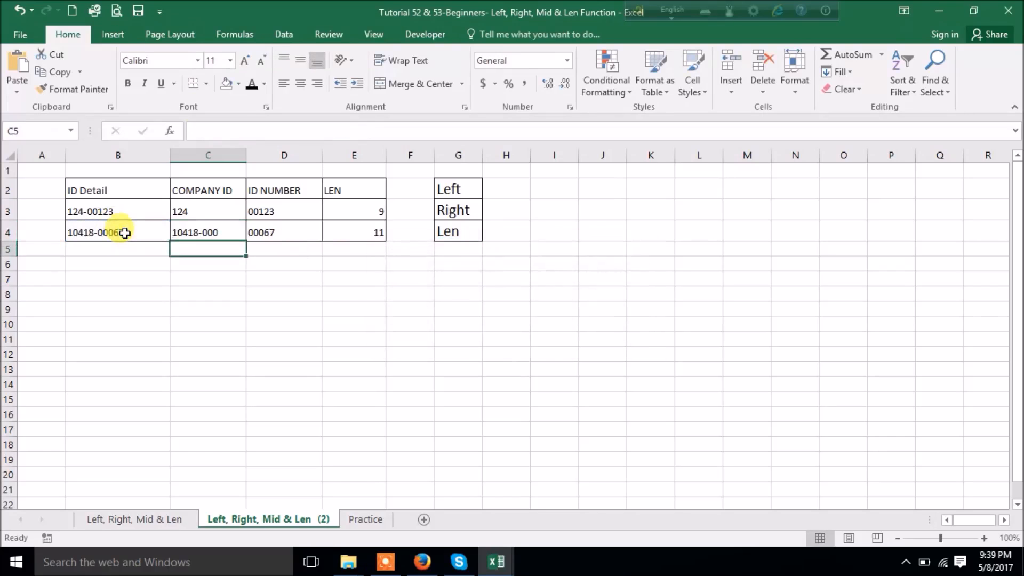
Step: Compare the company ID formulas in C3 and C4 with the ID number formula in D4, examining the LEN(D3) part of C3
click(201, 237)
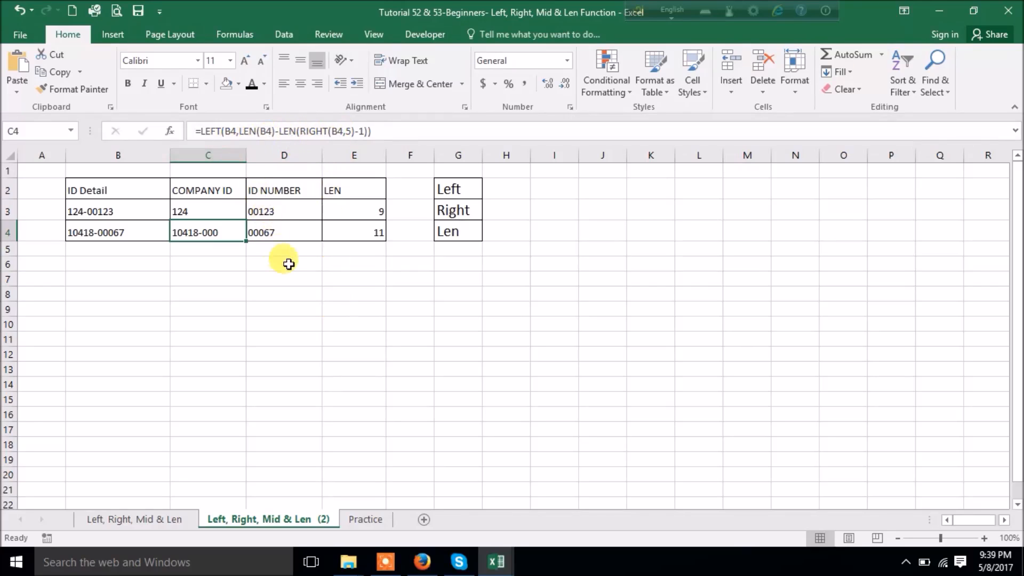
click(221, 205)
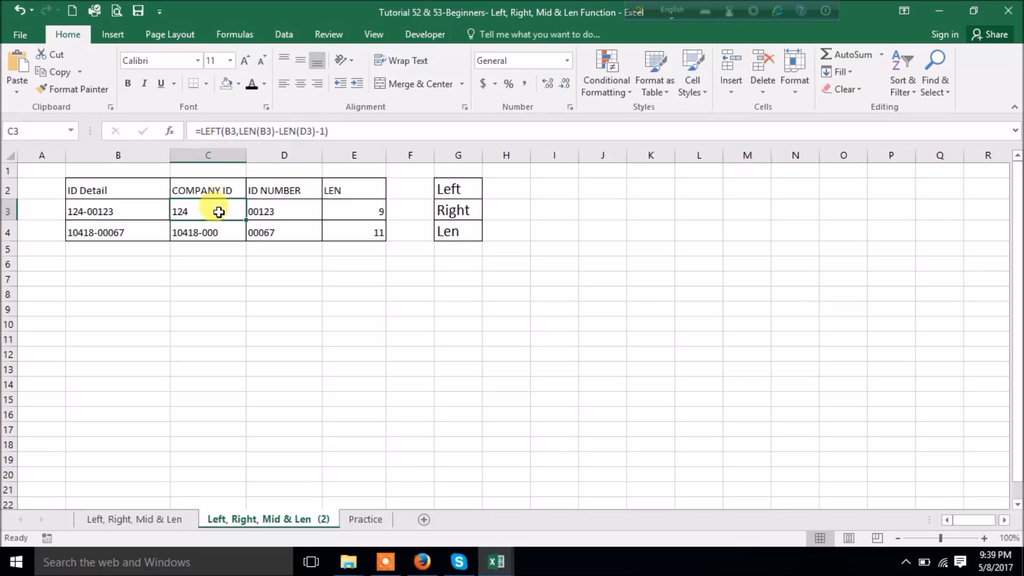
click(271, 235)
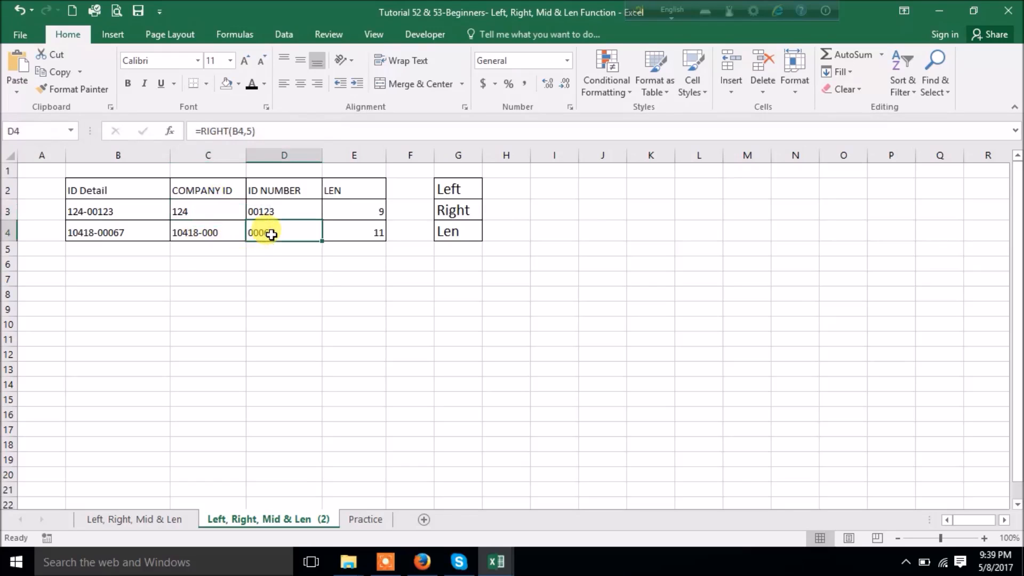
click(218, 231)
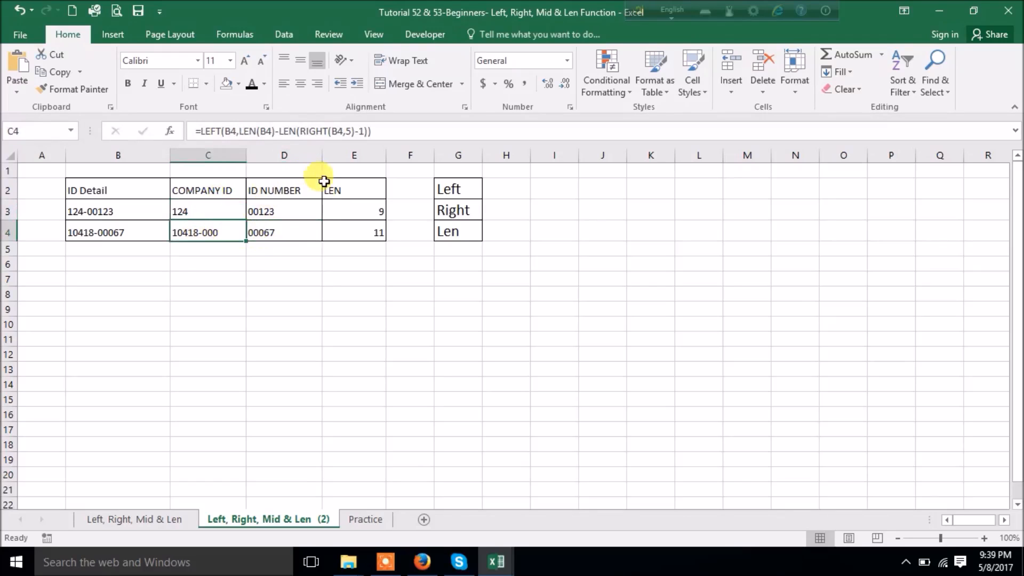
click(281, 231)
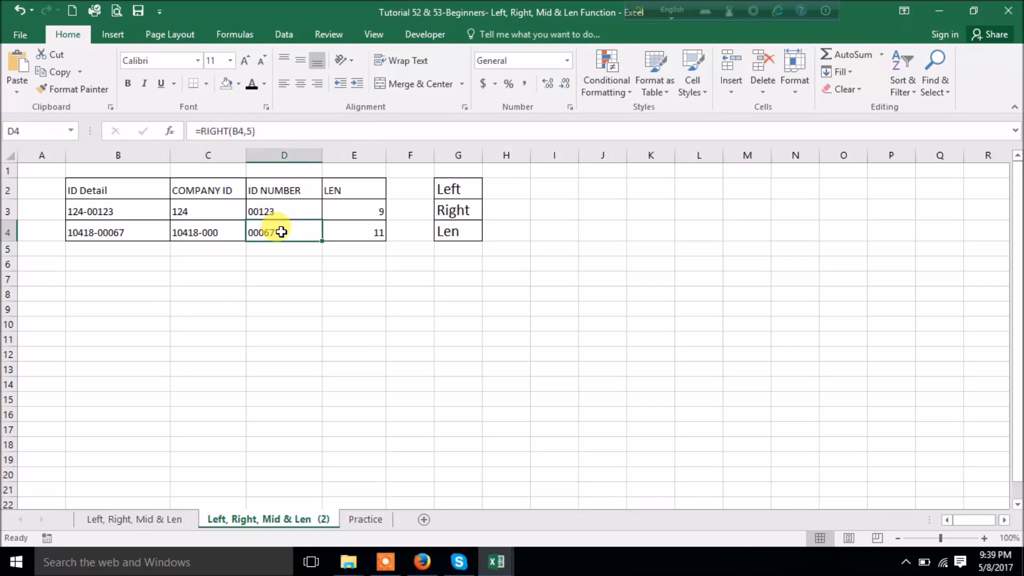
click(235, 233)
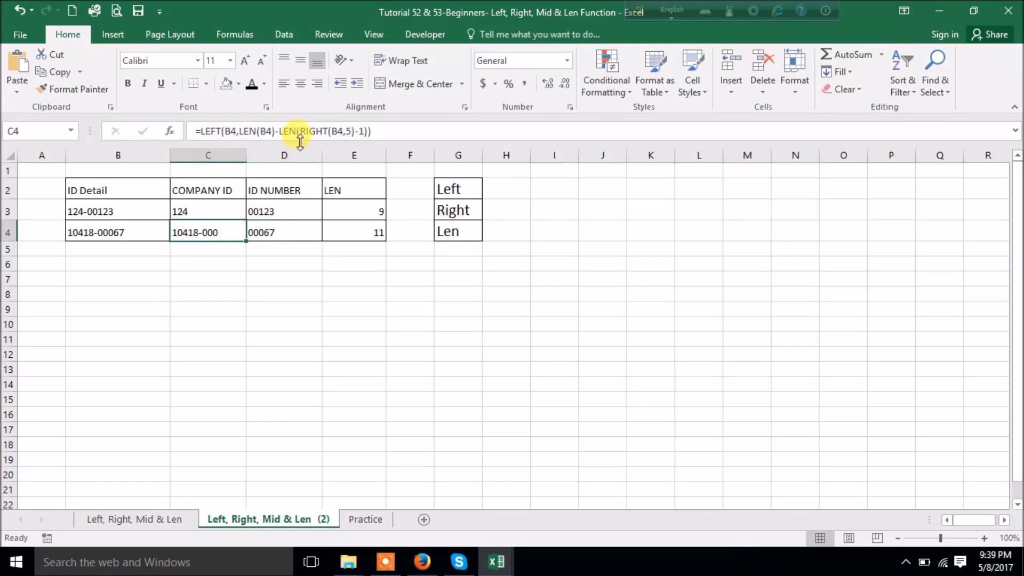
click(207, 204)
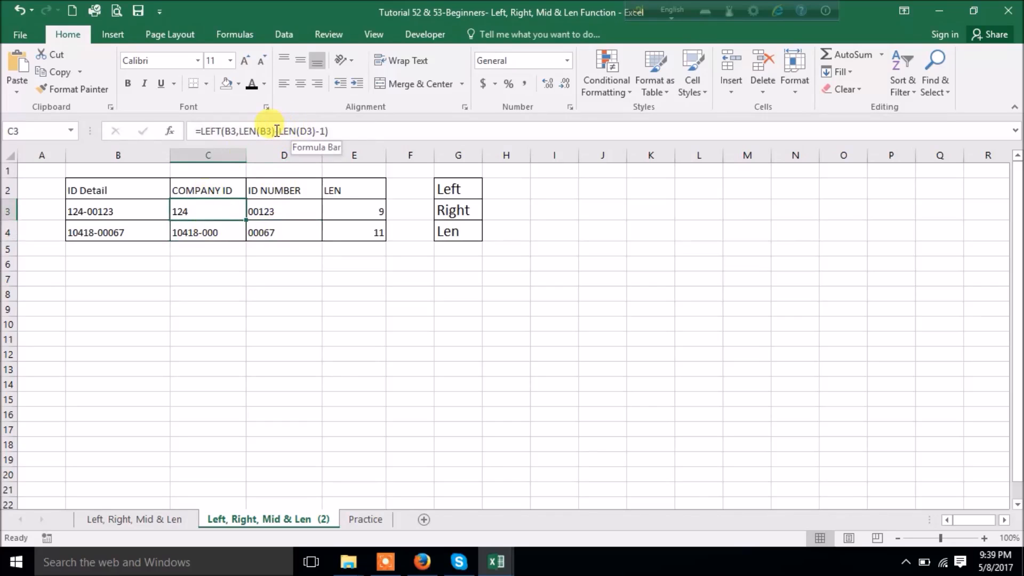
drag(279, 131, 314, 134)
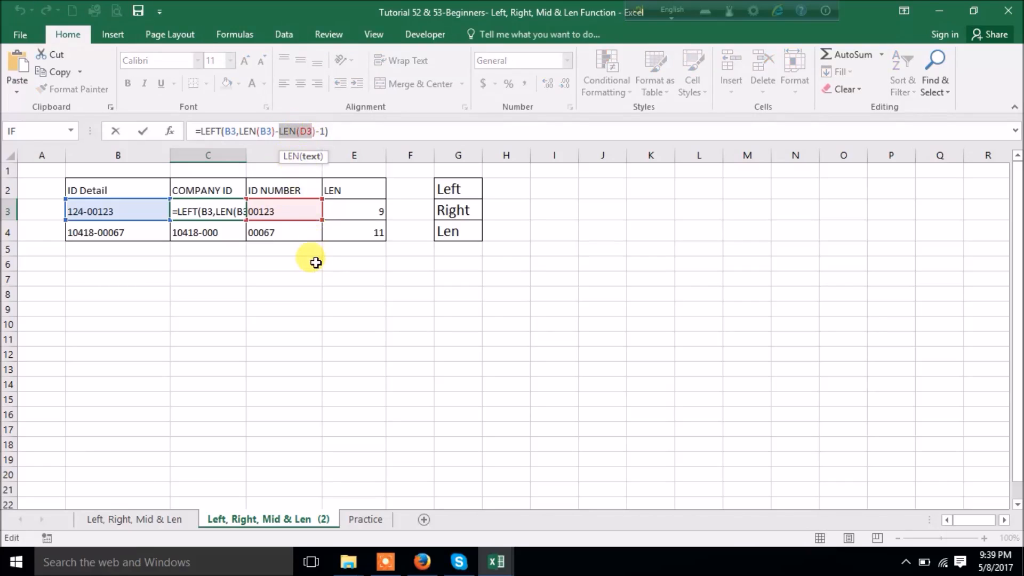
key(Escape)
Step: Replace RIGHT(B4,5) in the C4 formula with D4 and accept the correction to =LEFT(B4,LEN(B4)-LEN(D4)-1)
click(210, 233)
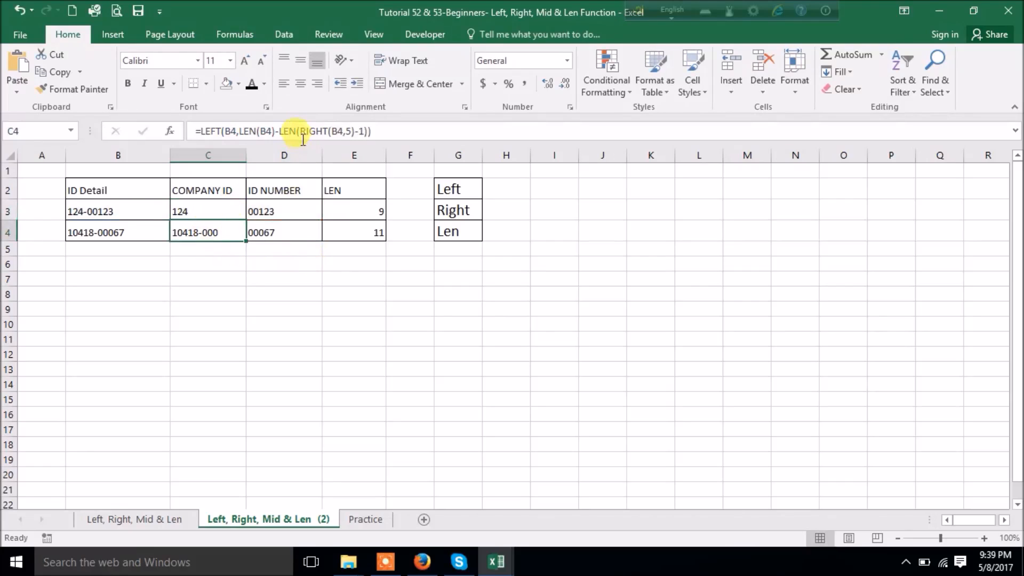
drag(300, 131, 355, 132)
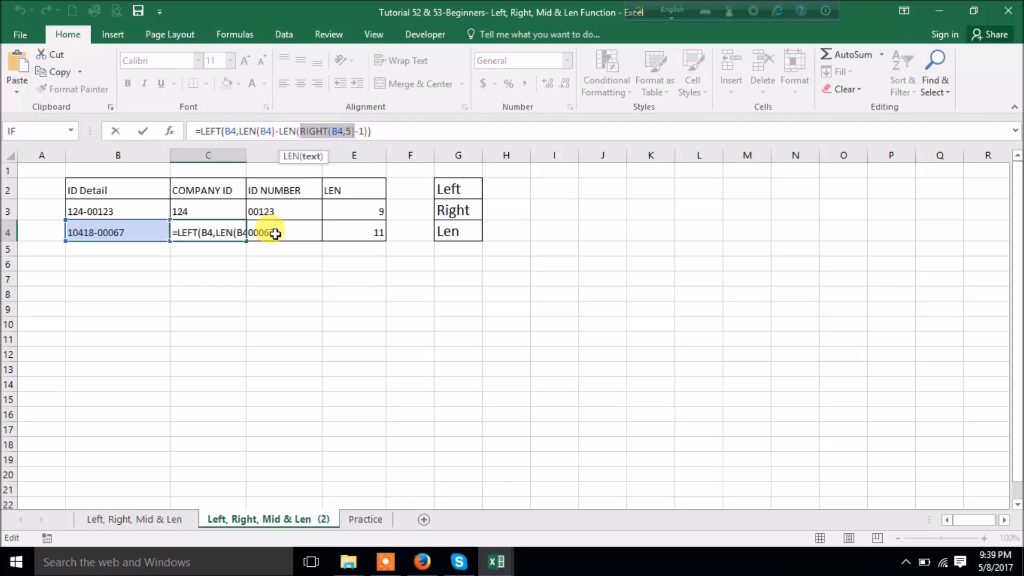
click(275, 233)
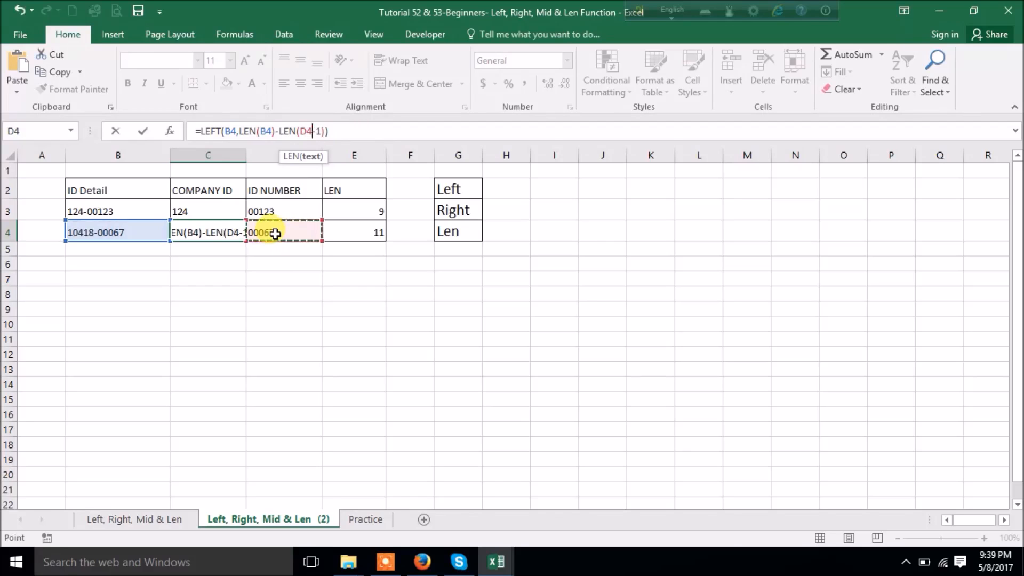
key(Return)
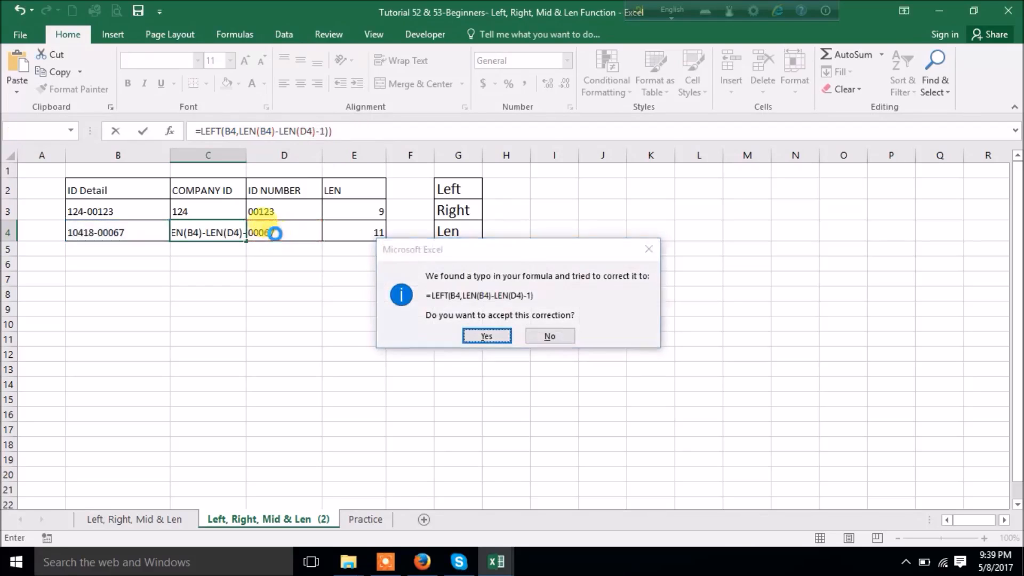
key(Return)
click(228, 230)
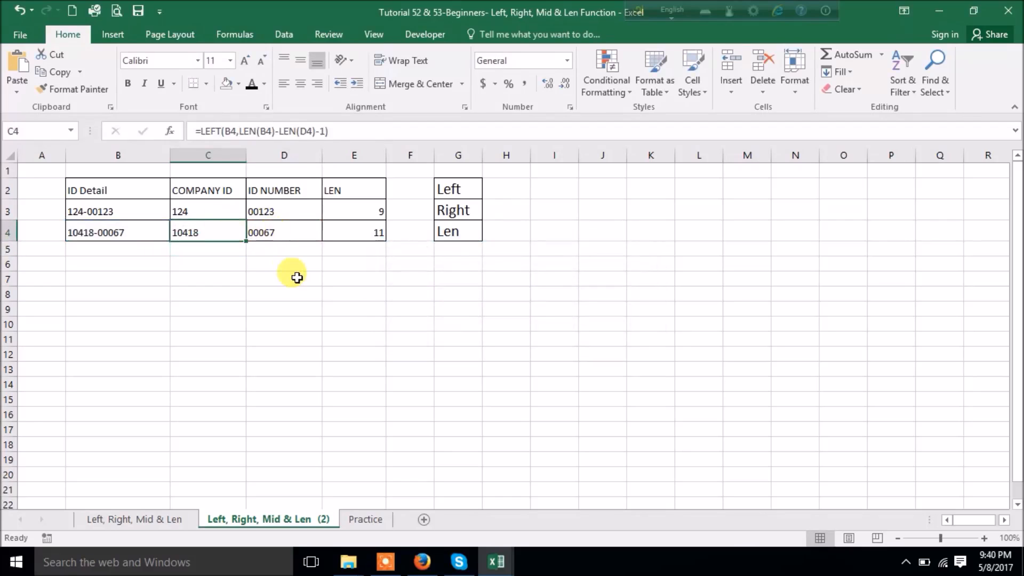
Step: Replace the D3 reference in the C3 formula with RIGHT(B3,5), copied from D3, and fill the formula down to C4
click(210, 206)
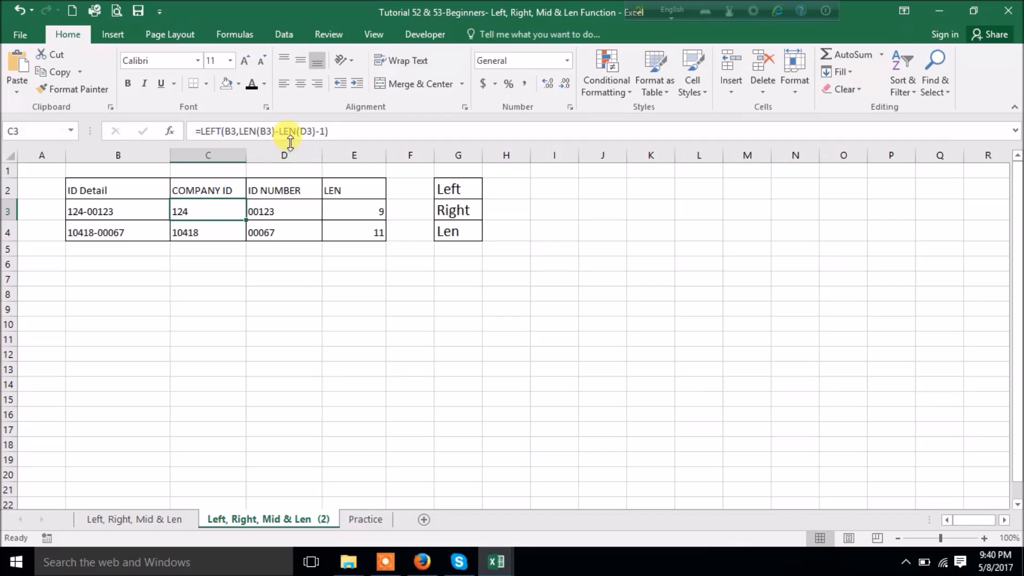
click(269, 206)
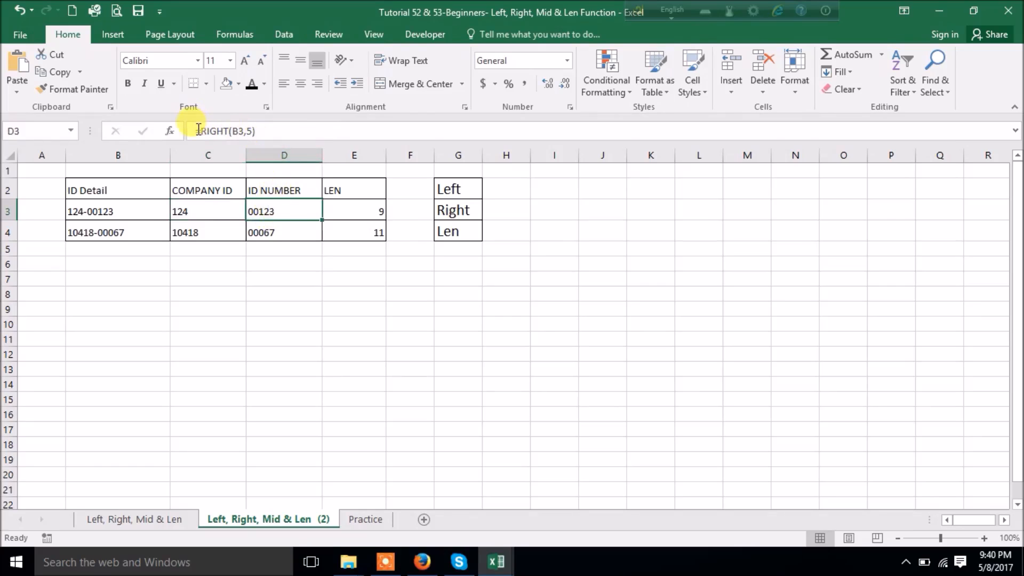
drag(202, 131, 261, 132)
key(ctrl+c)
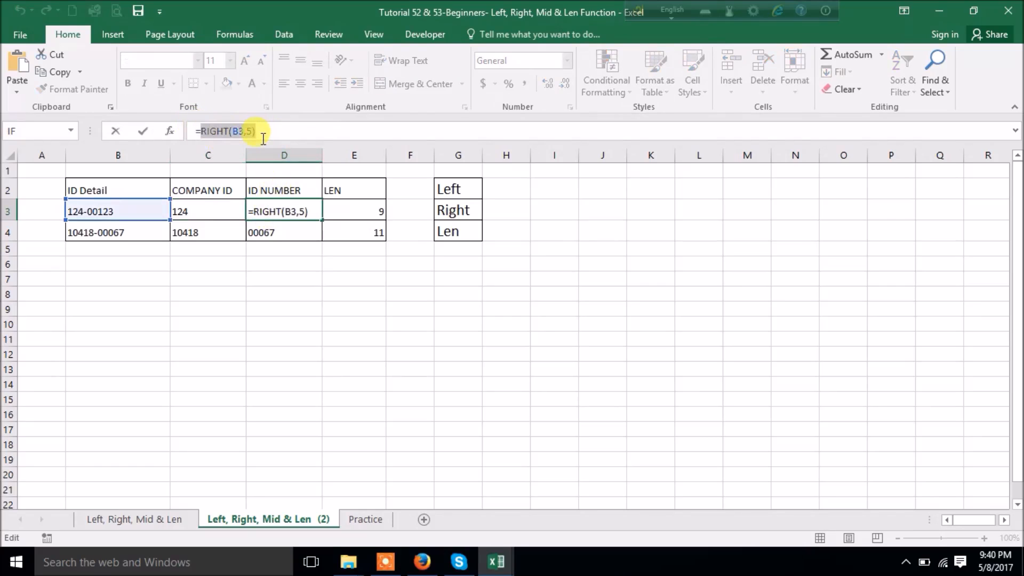
key(Escape)
click(226, 208)
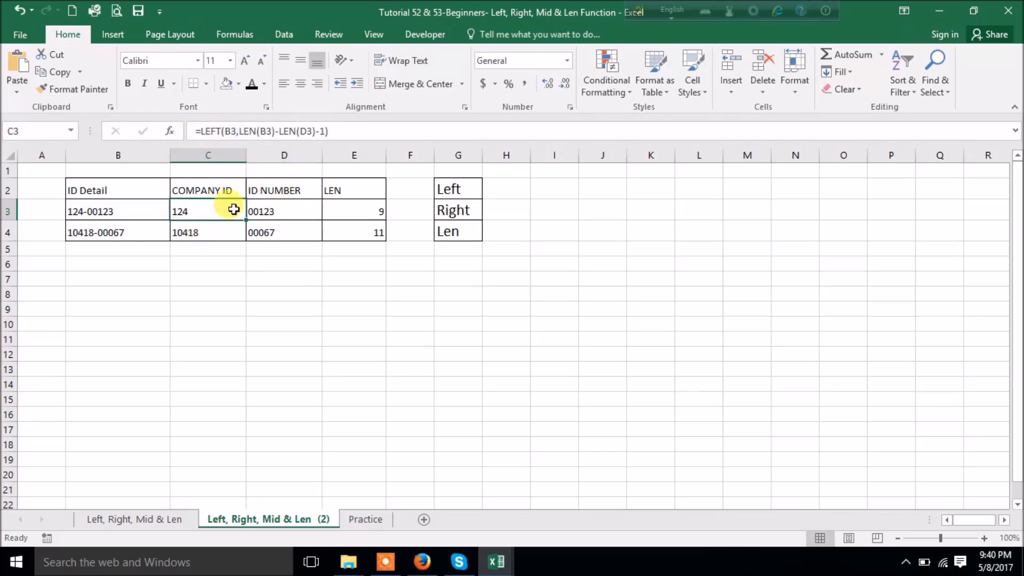
double_click(300, 133)
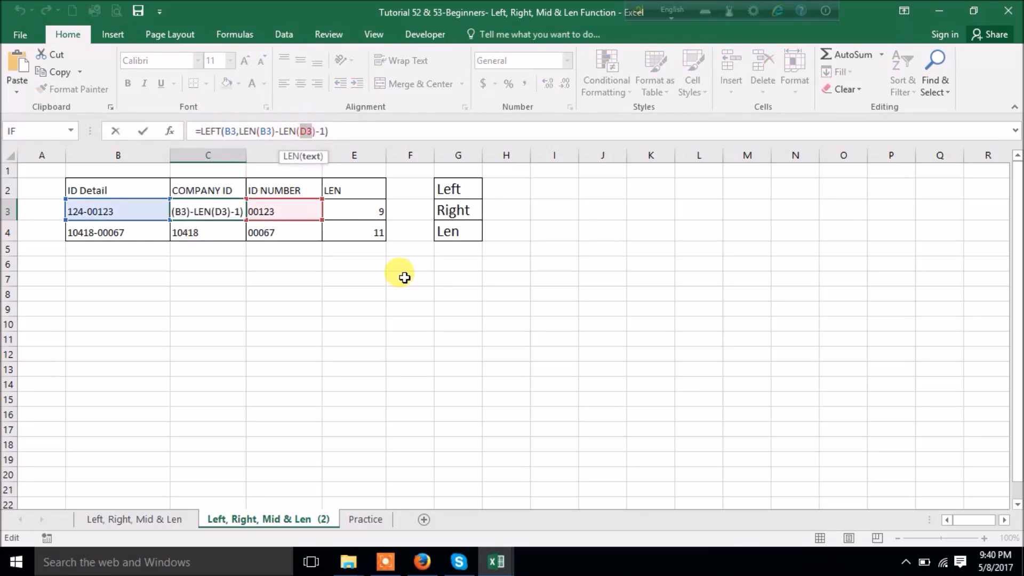
key(ctrl+v)
key(Return)
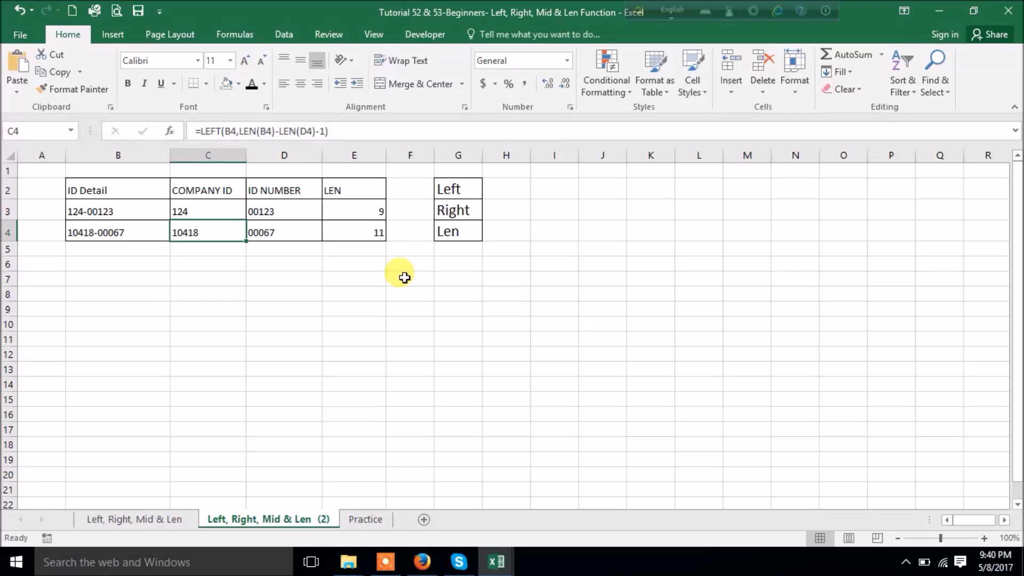
key(ctrl+d)
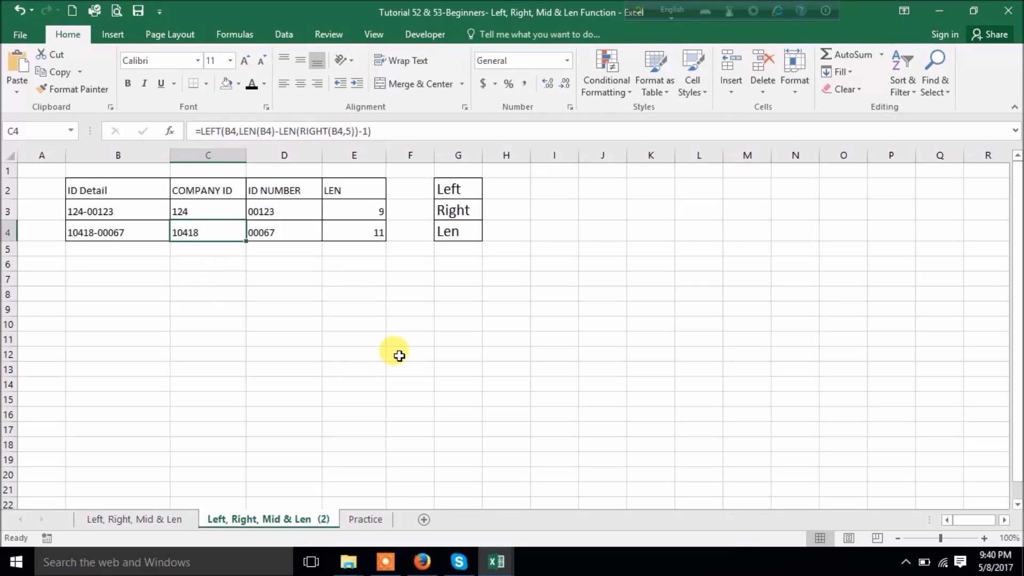
Step: Apply all borders to the range A2:I17 on the Practice sheet
click(366, 519)
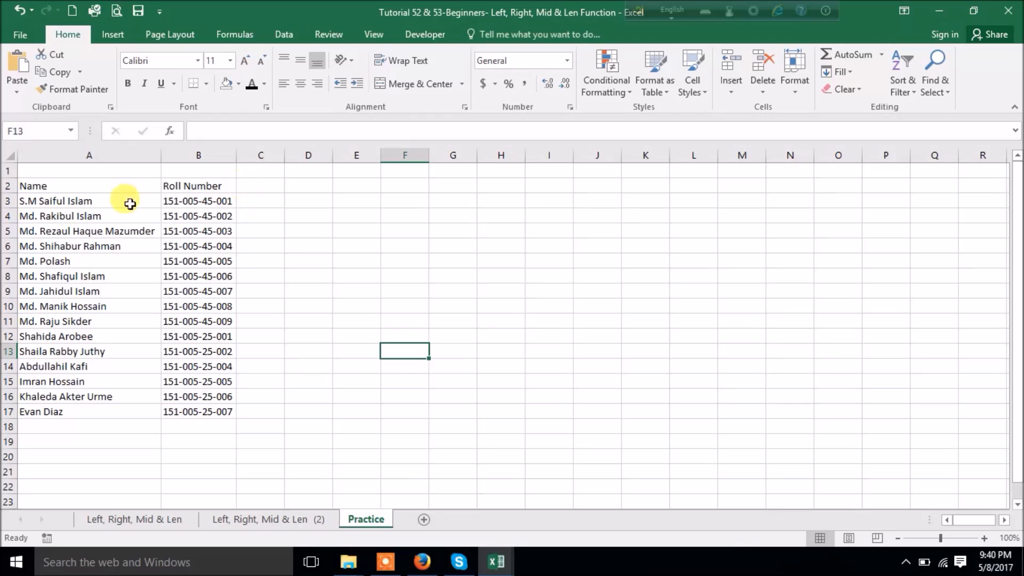
drag(40, 187, 559, 407)
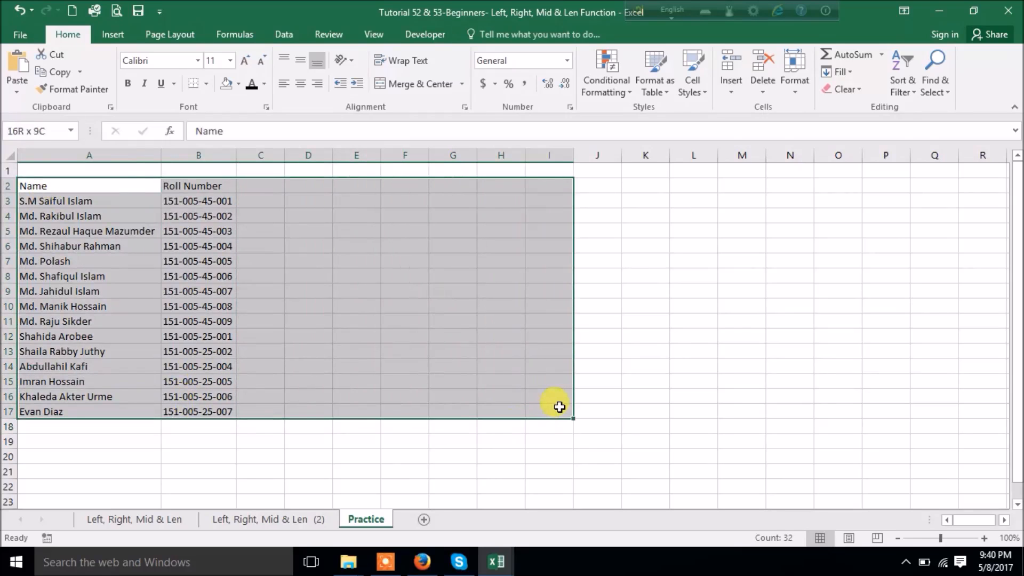
click(206, 83)
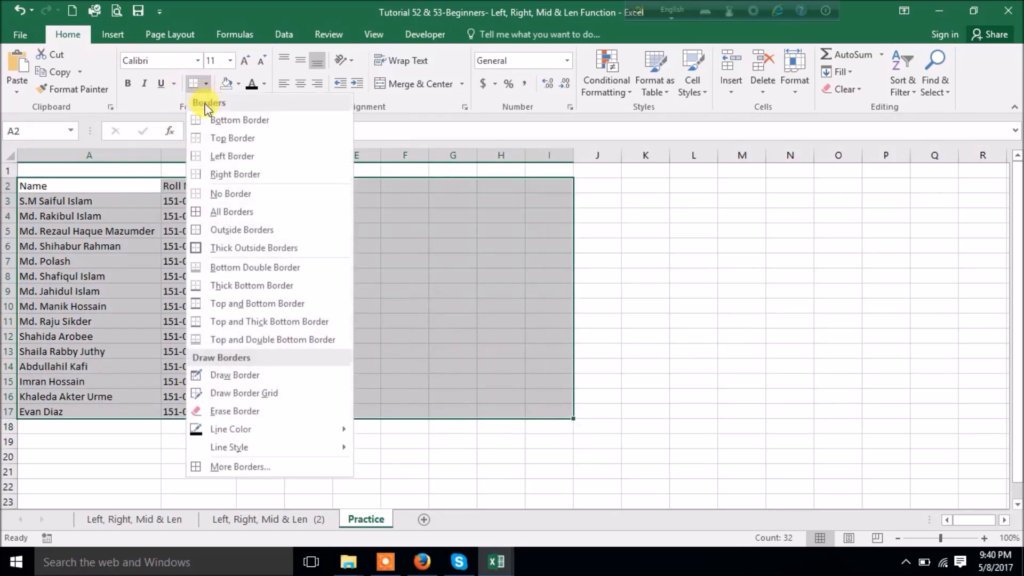
click(232, 212)
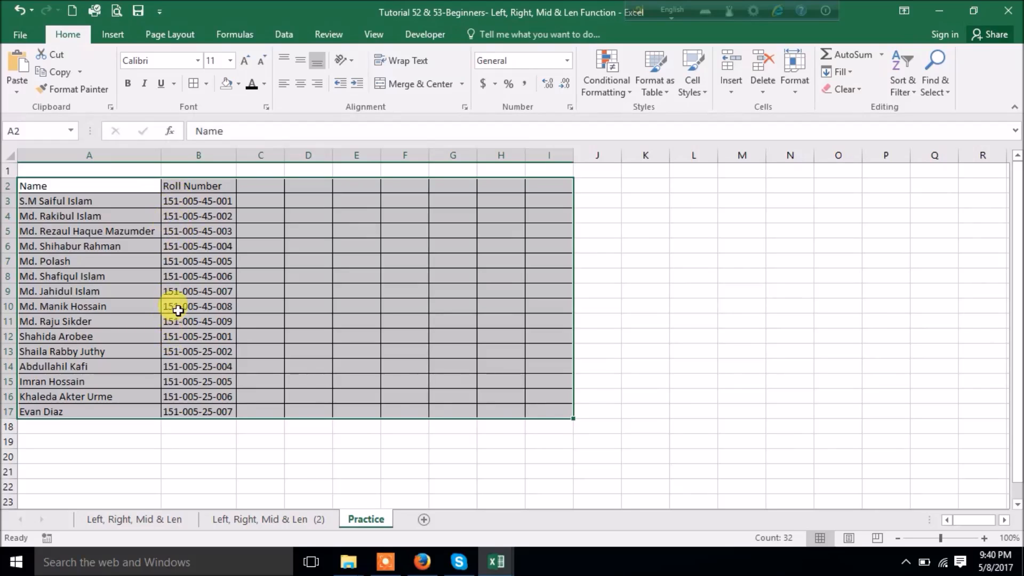
Step: Change the leading three-digit segment of the roll numbers in B10 and B15 to 152
double_click(179, 306)
key(BackSpace)
text(2)
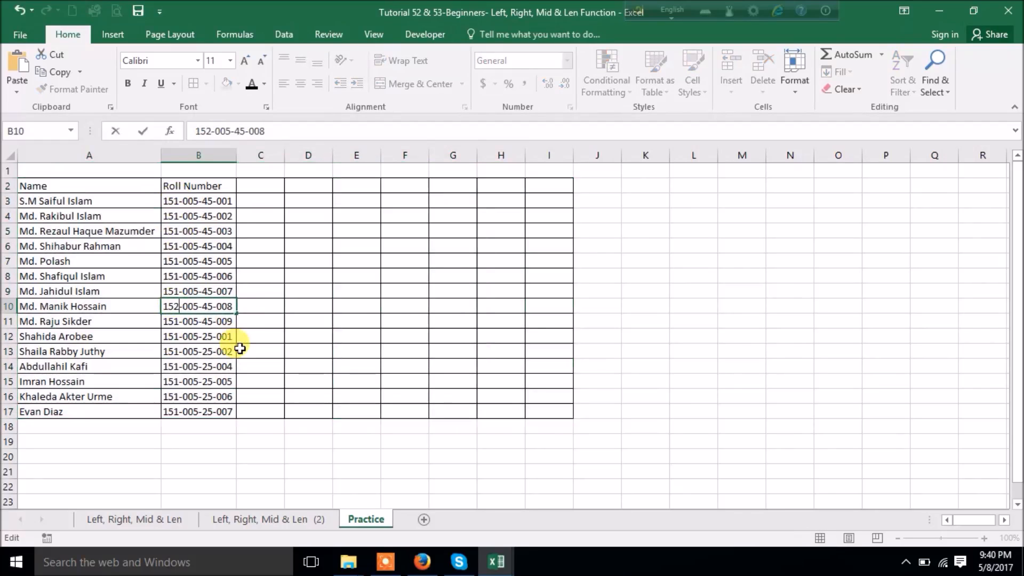
double_click(175, 382)
key(BackSpace)
text(2)
key(Return)
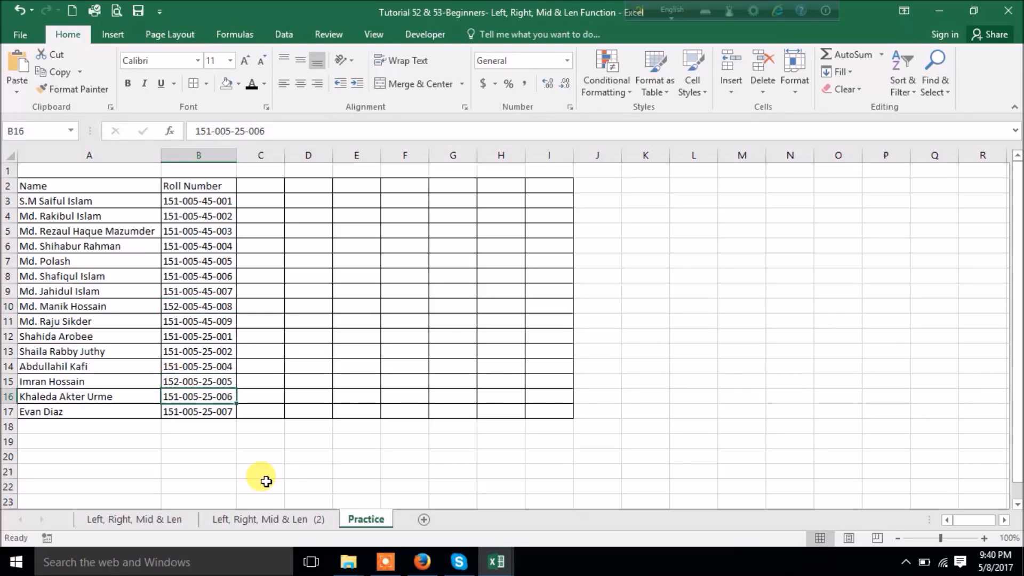
Step: Enter the header Year/Session in C2 and autofit the width of column C
click(258, 183)
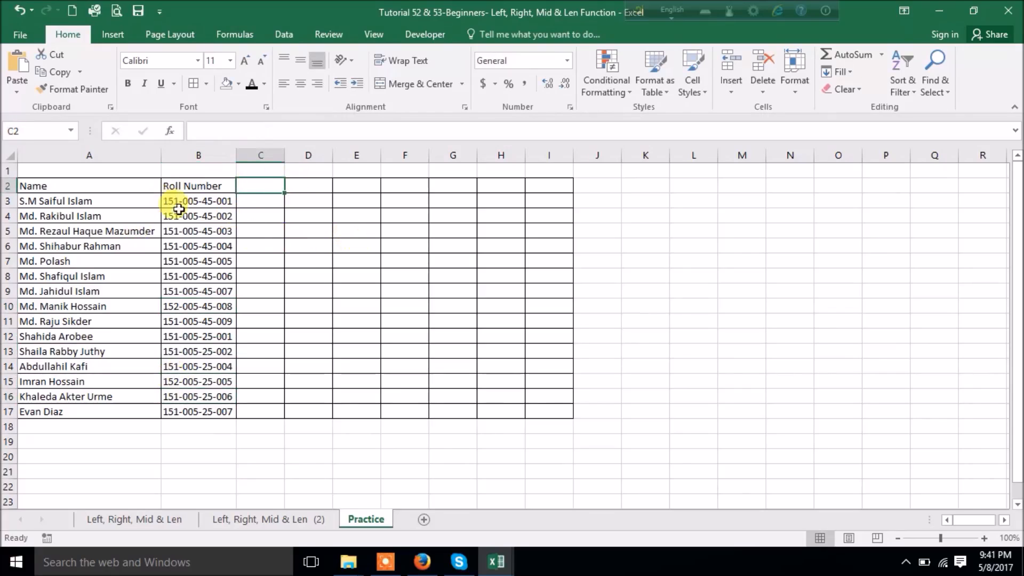
text(Year)
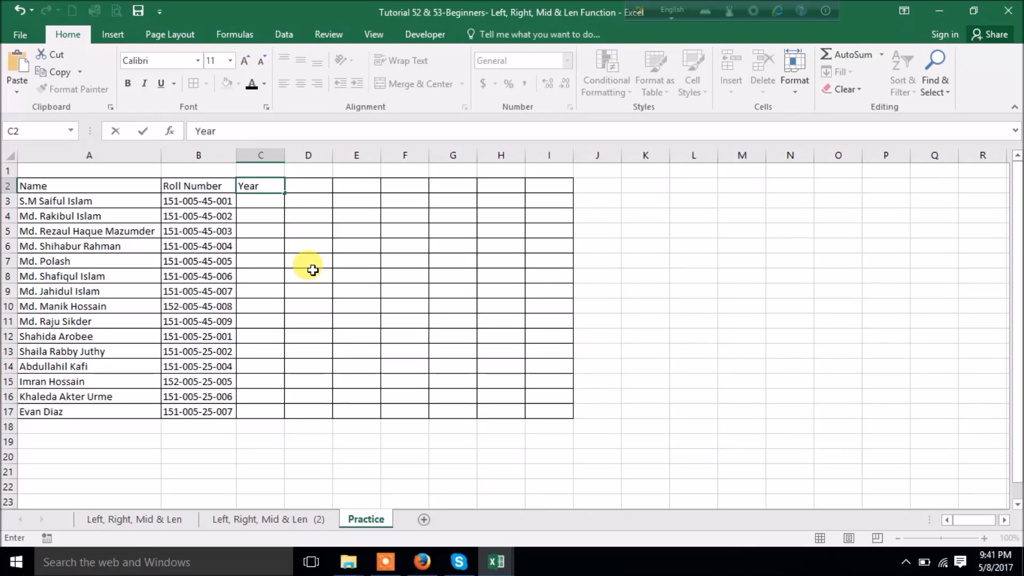
text(/Sessio)
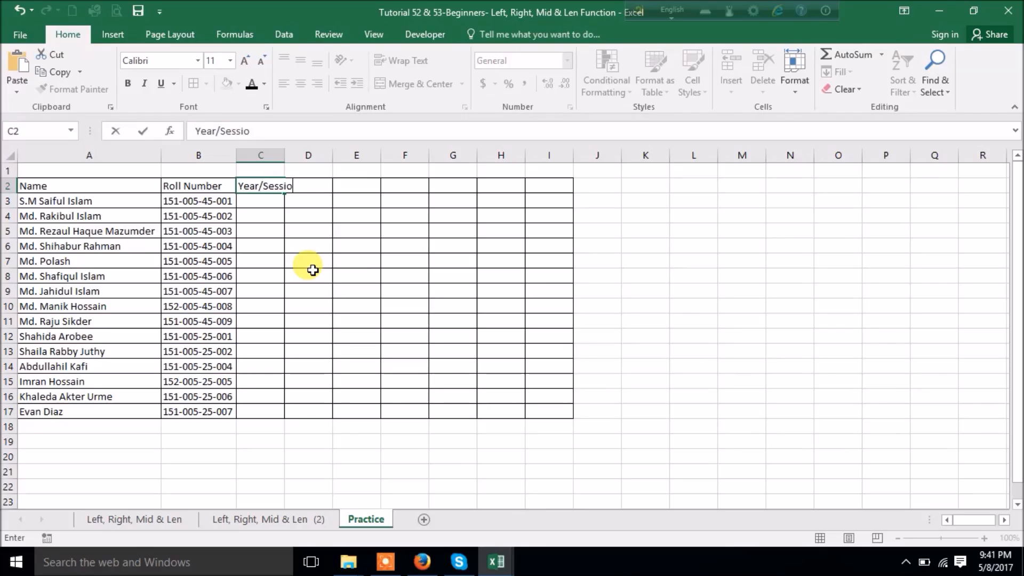
key(Return)
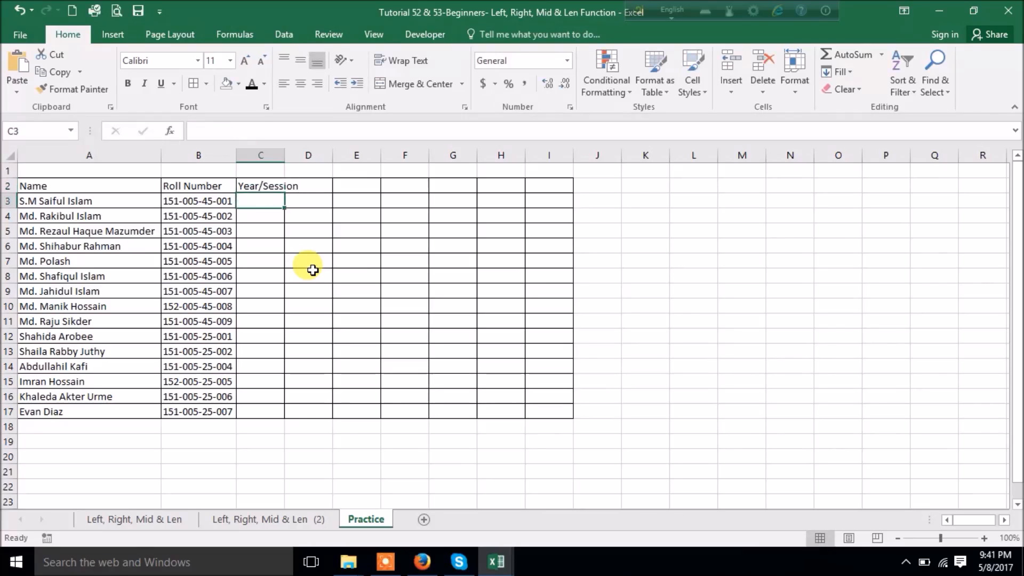
double_click(285, 155)
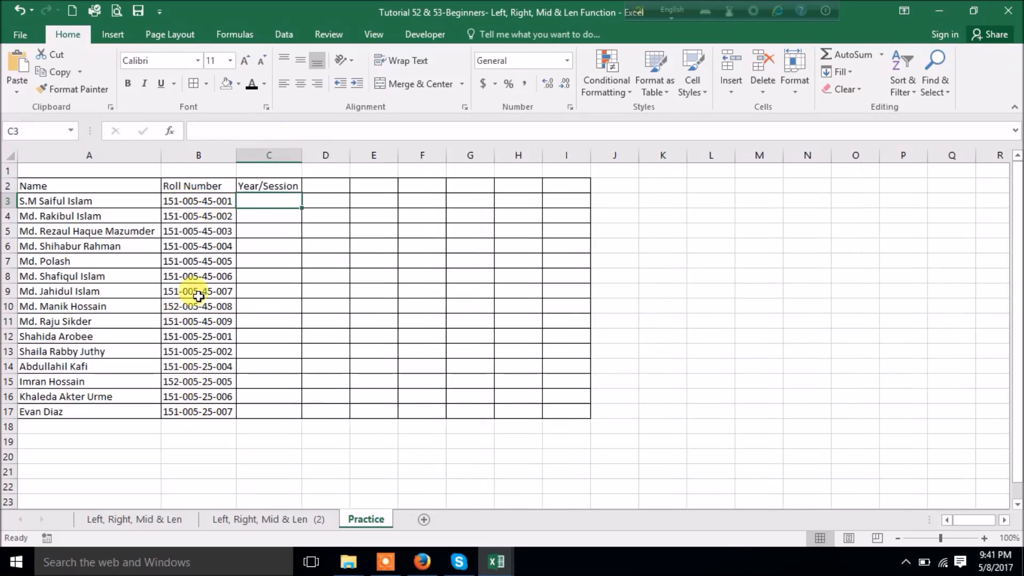
Step: Enter the headers Batch, Dept and Roll in D2, E2 and F2
click(330, 188)
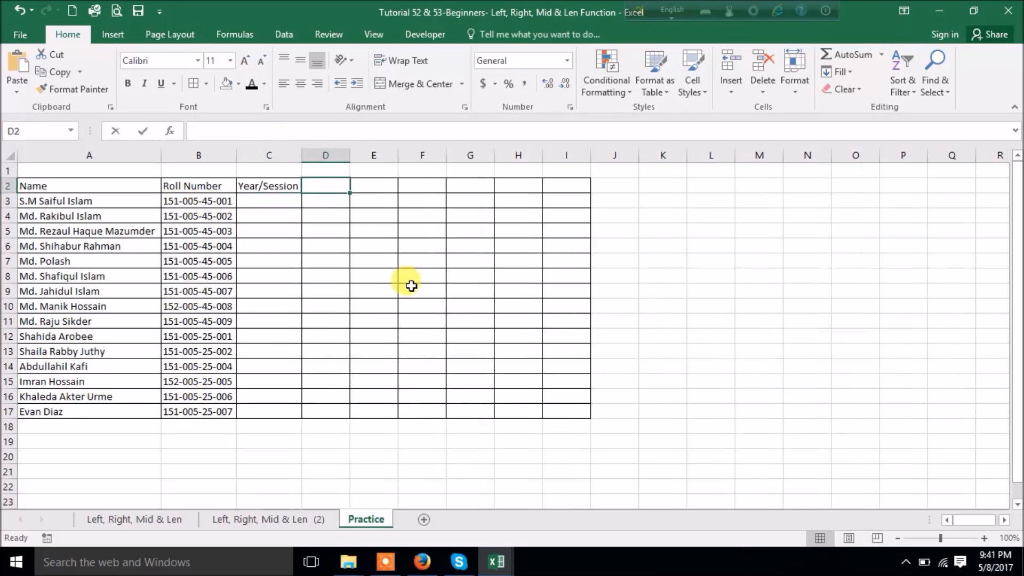
text(Batch)
key(Tab)
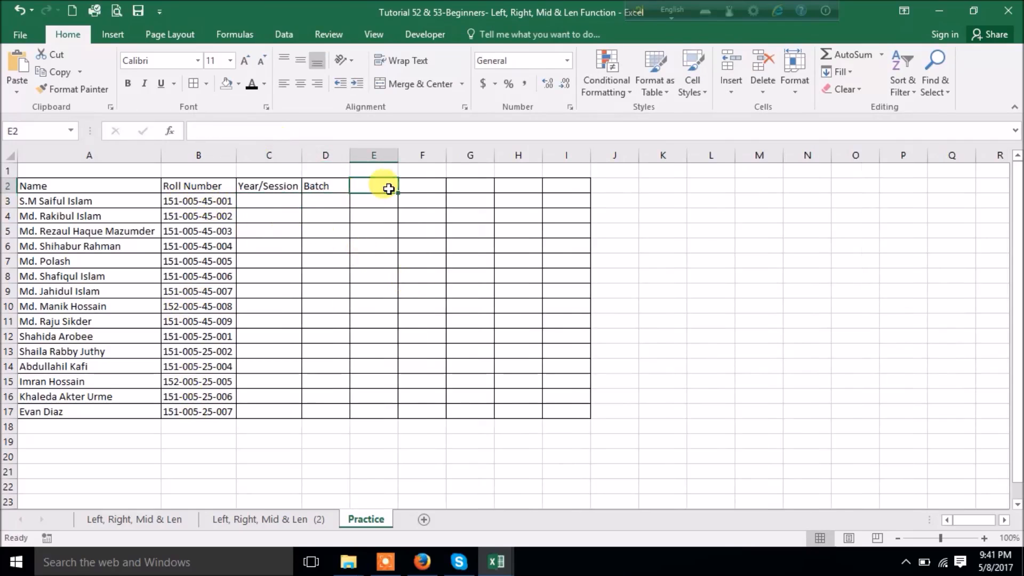
text(De)
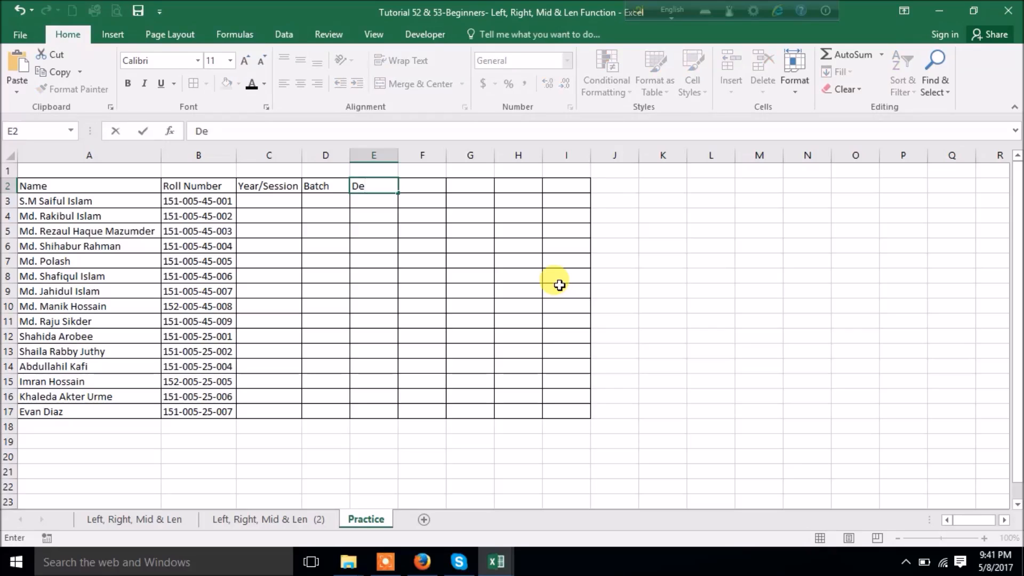
text(pt)
key(Tab)
text(Rol)
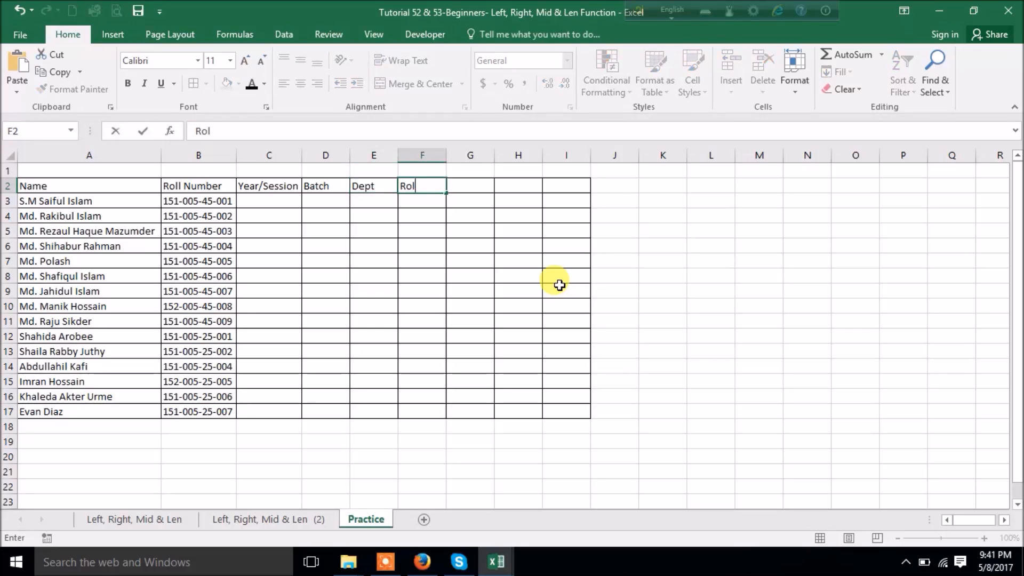
click(871, 315)
Step: Delete the unused columns G through J beside the roll number table
drag(469, 155, 593, 154)
key(ctrl+minus)
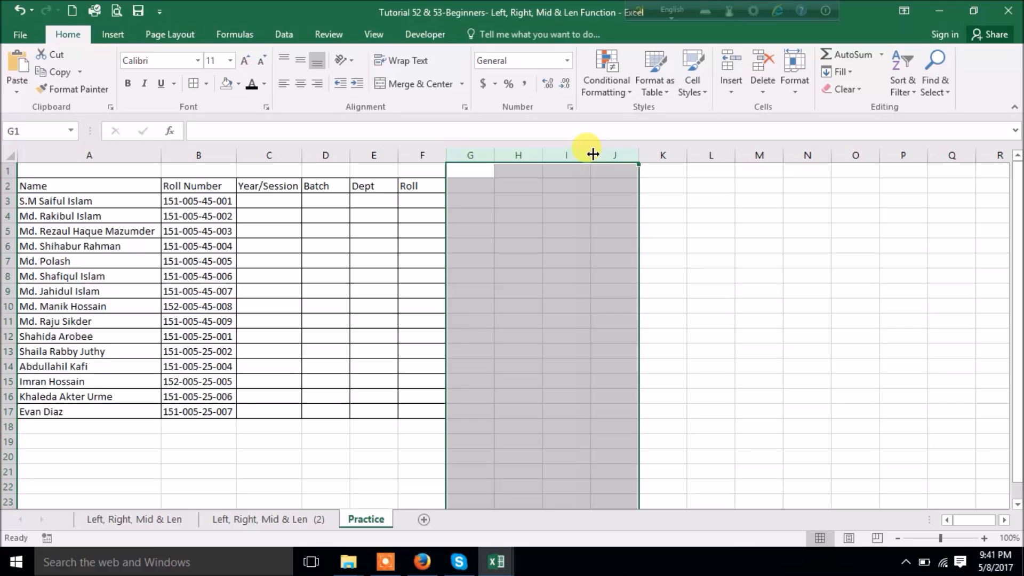
click(618, 261)
Step: Extract the Year/Session code in C3 with the formula =LEFT(B3,3)
click(278, 201)
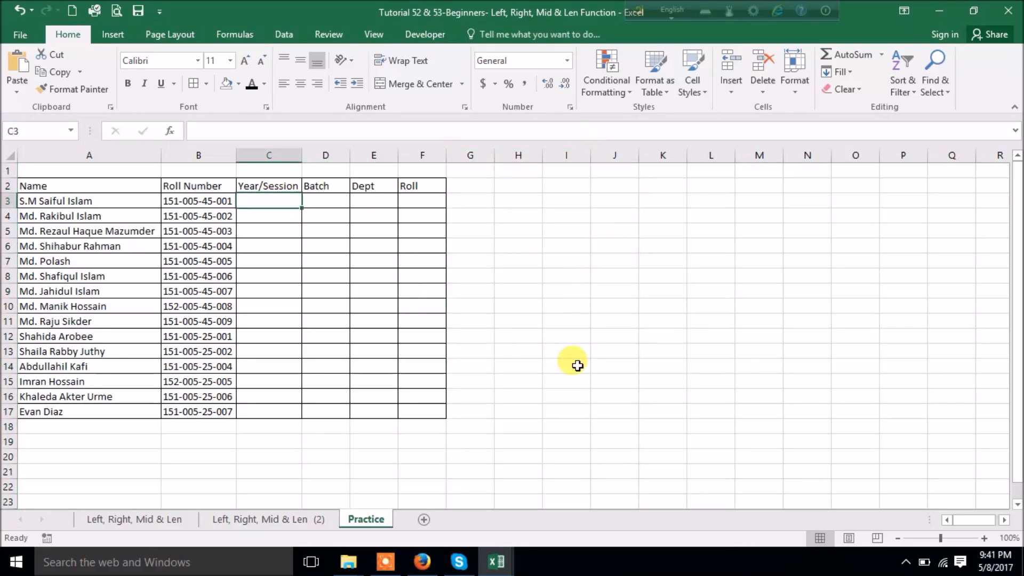
text(=)
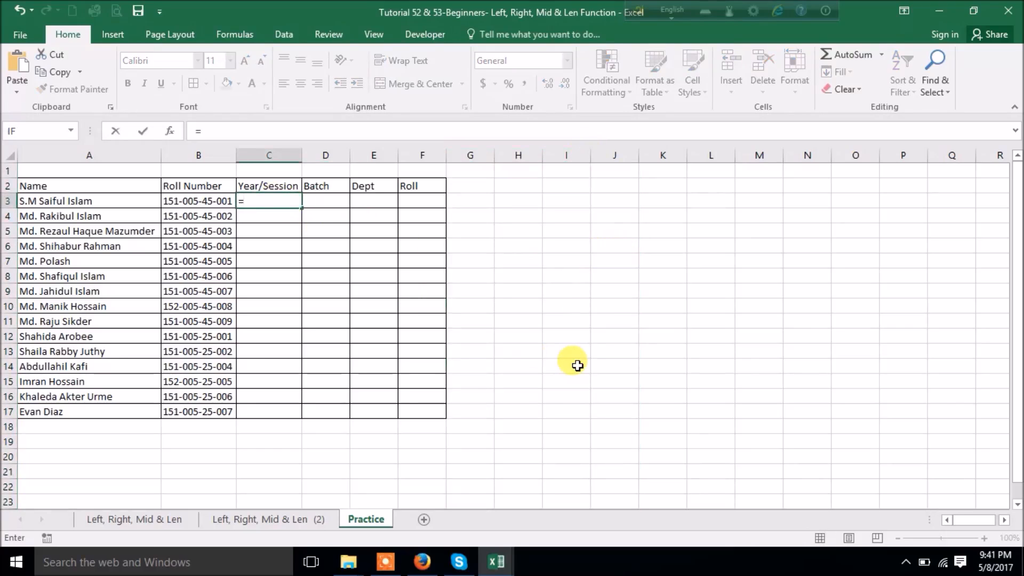
text(lef)
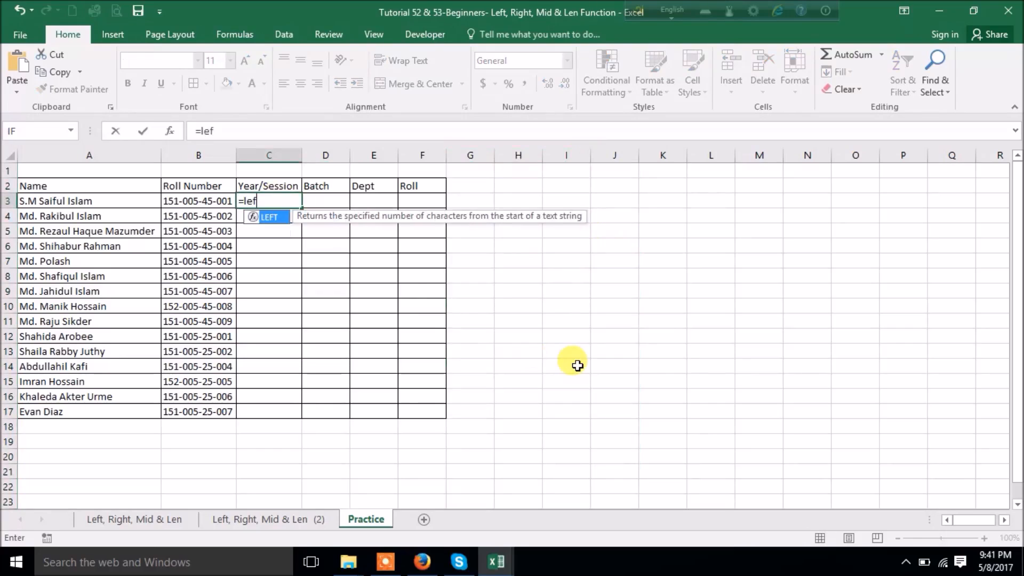
text(t)
key(Tab)
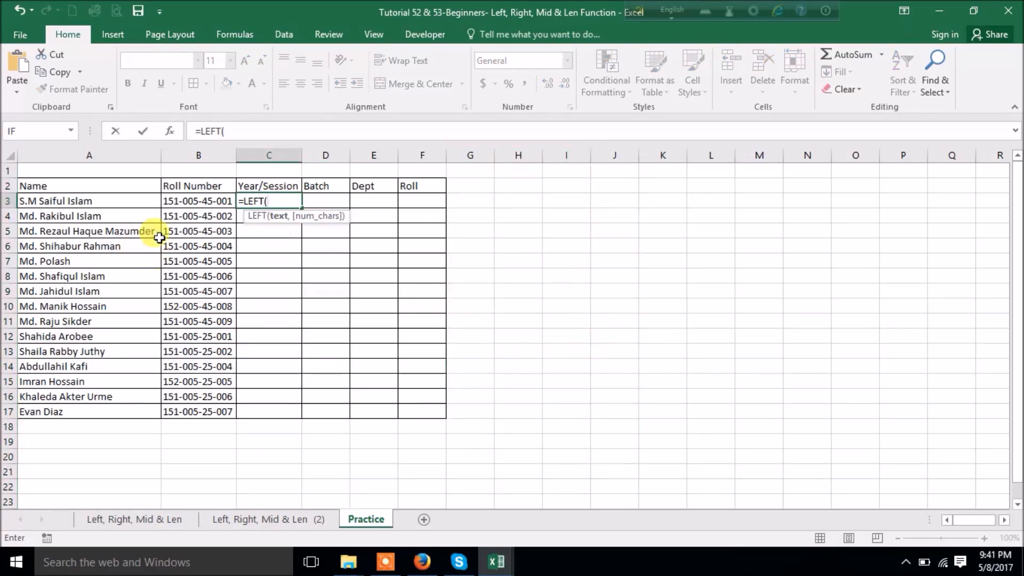
click(183, 200)
text(,)
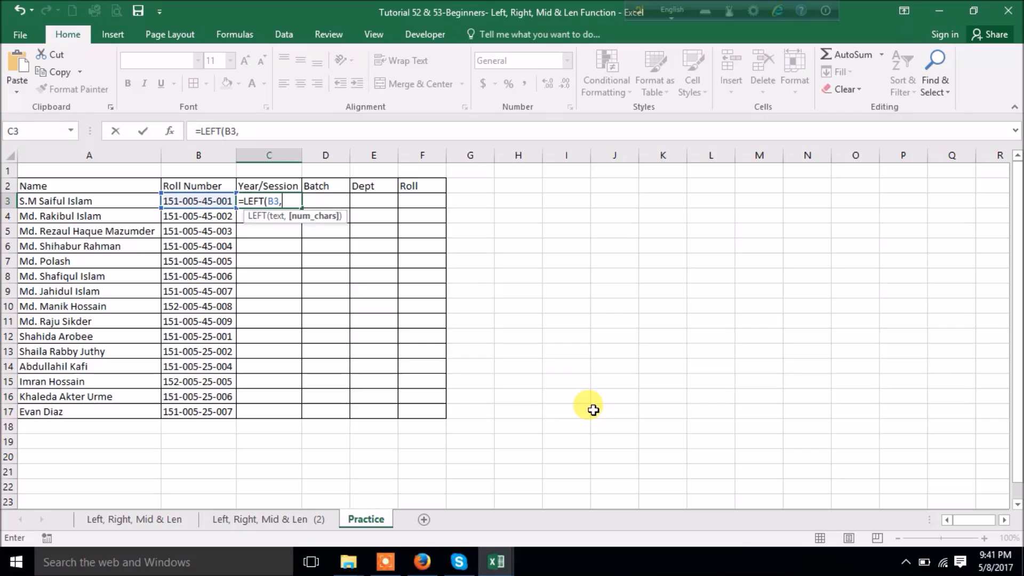
text(3)
key(Return)
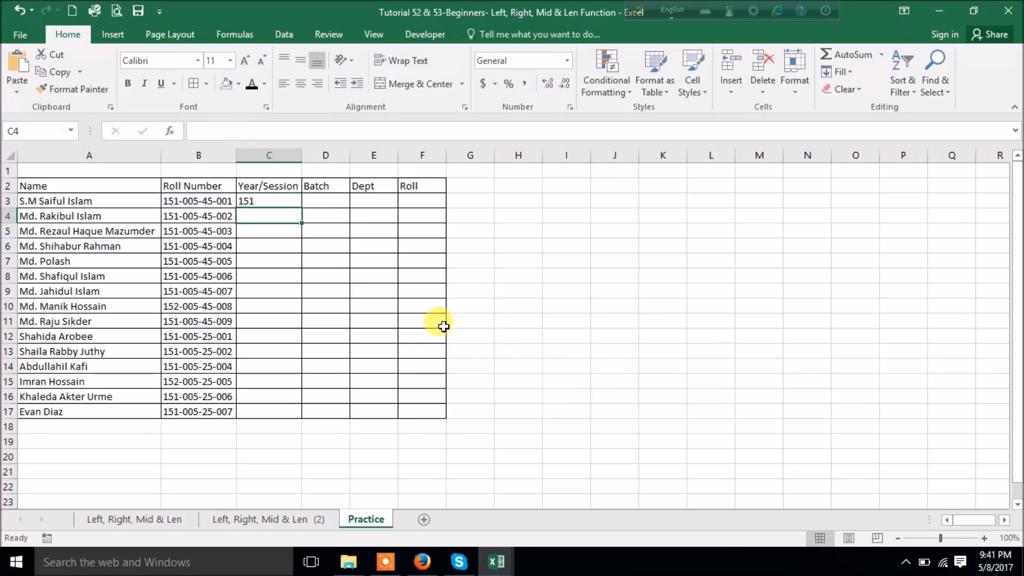
Step: Extract the Batch code in D3 with the formula =MID(B3,5,3)
click(337, 203)
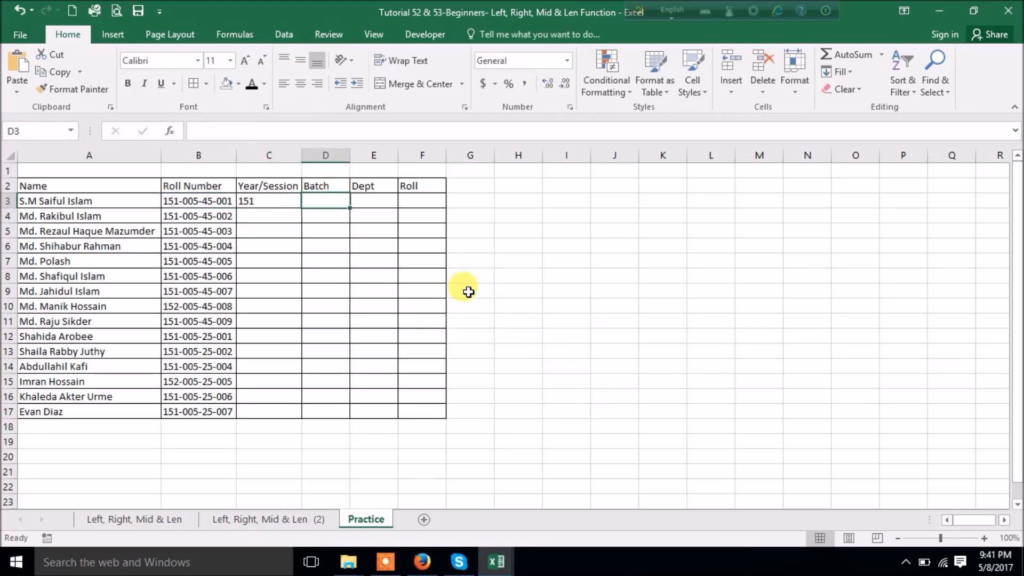
text(=bat)
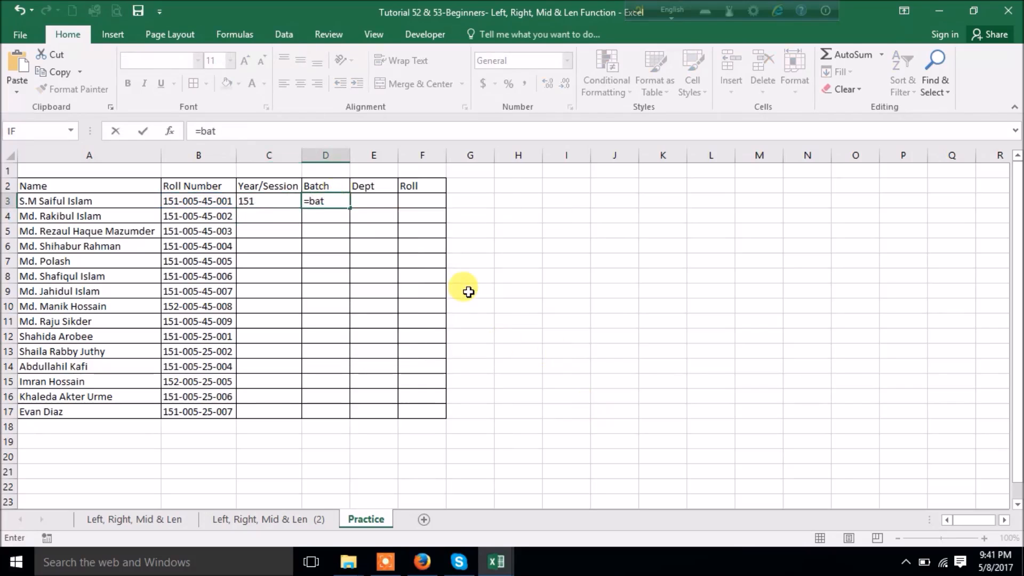
key(BackSpace)
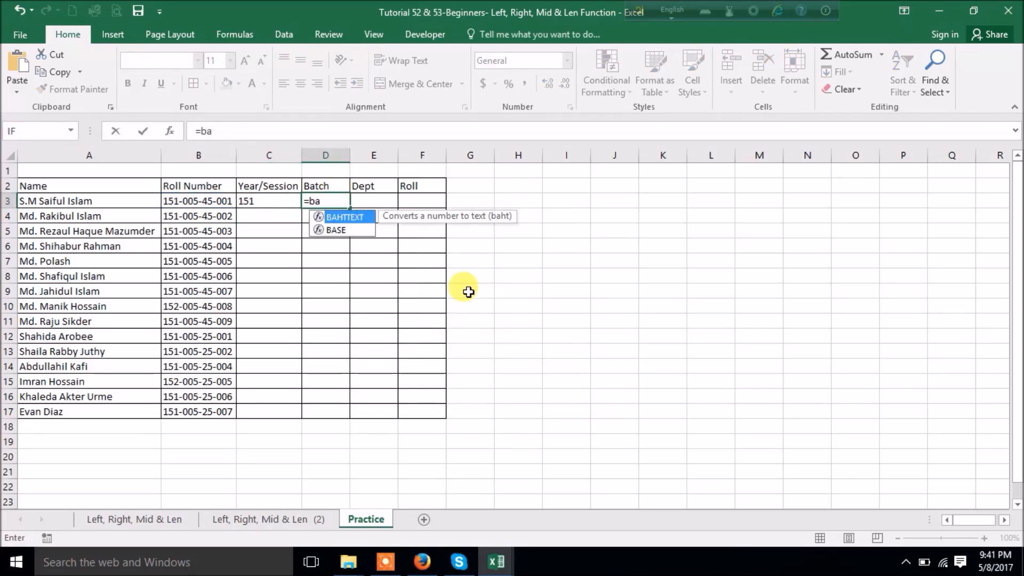
key(BackSpace)
key(BackSpace)
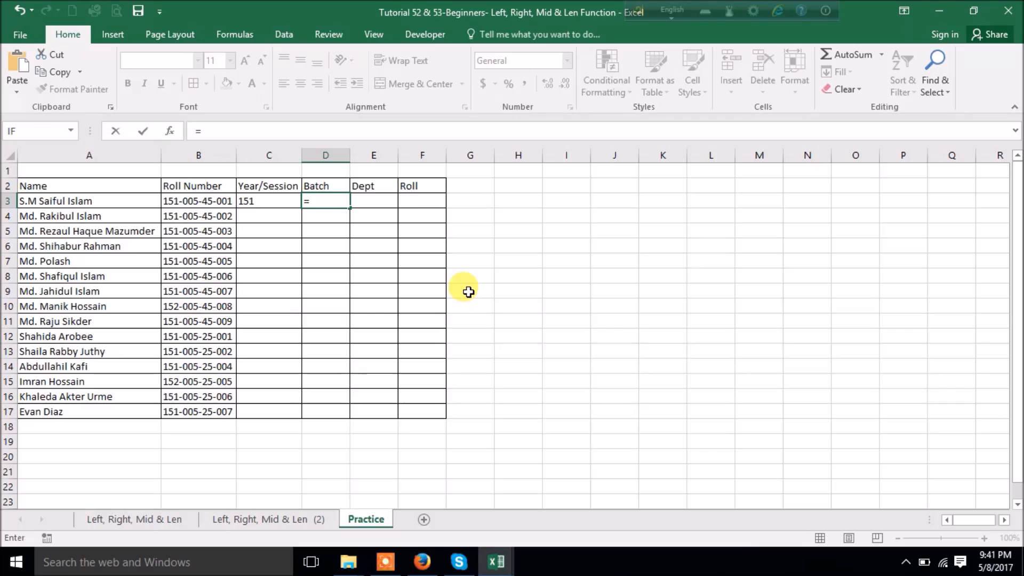
text(mi)
key(Tab)
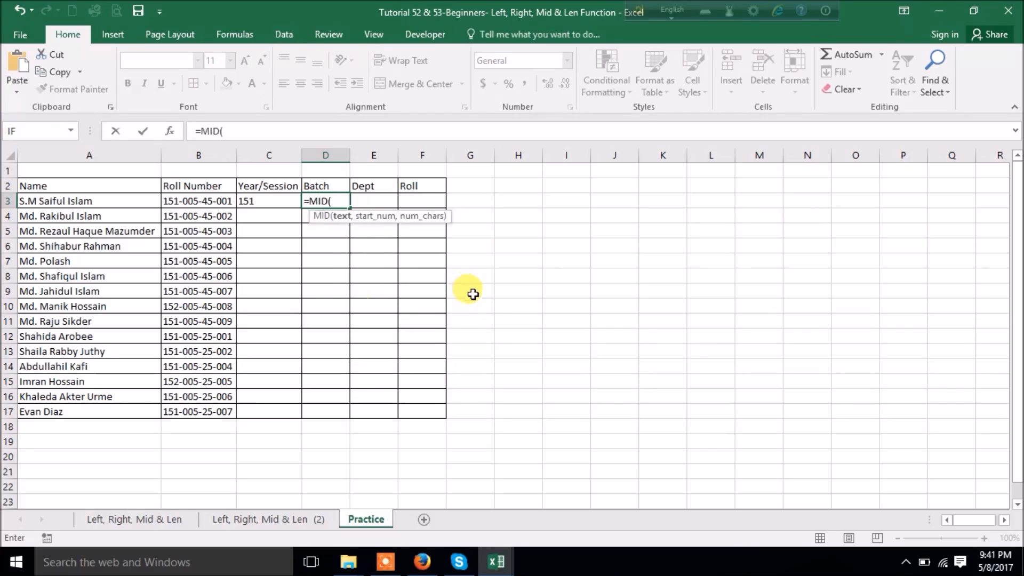
click(193, 201)
text(,)
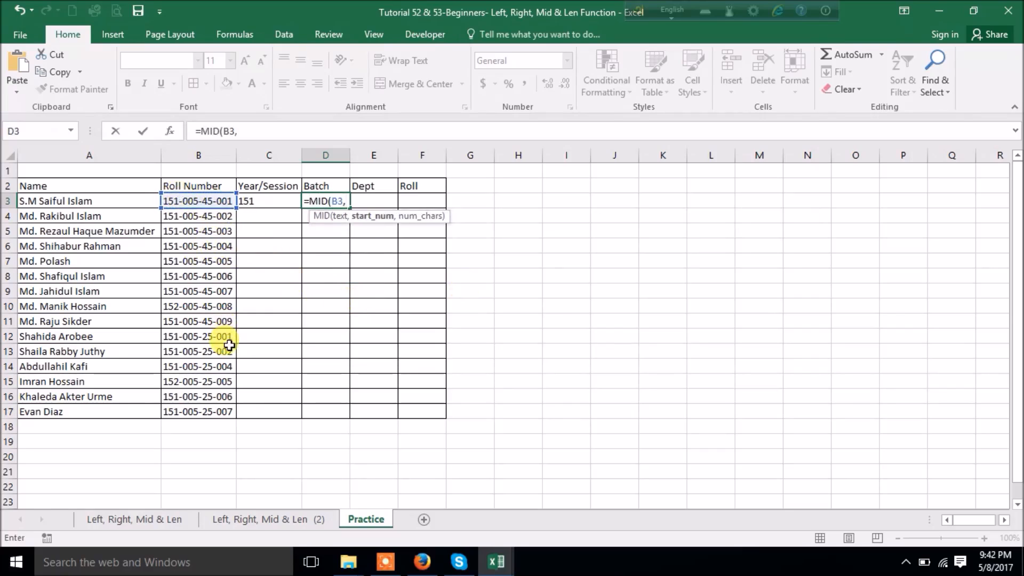
text(5,3)
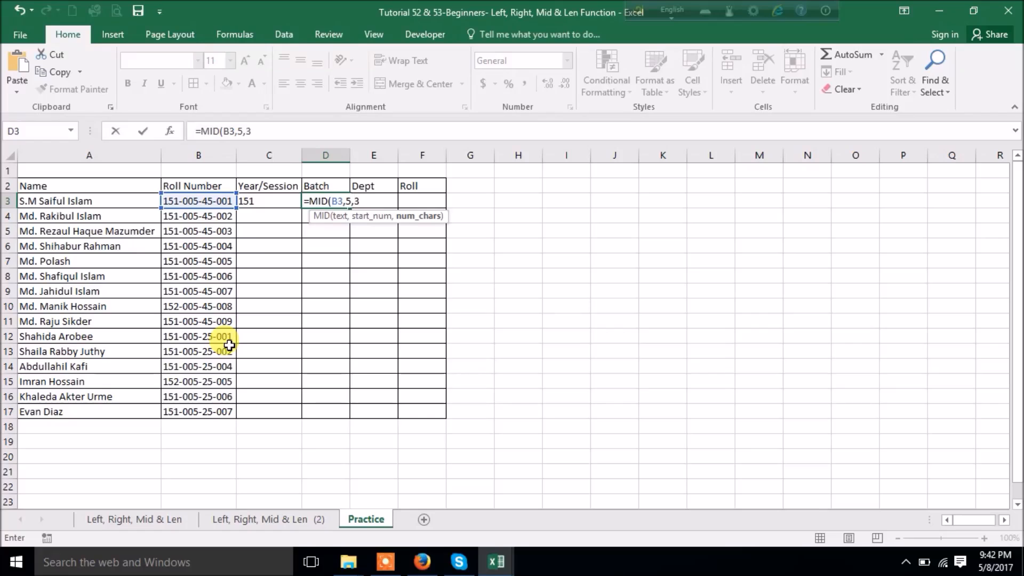
key(Return)
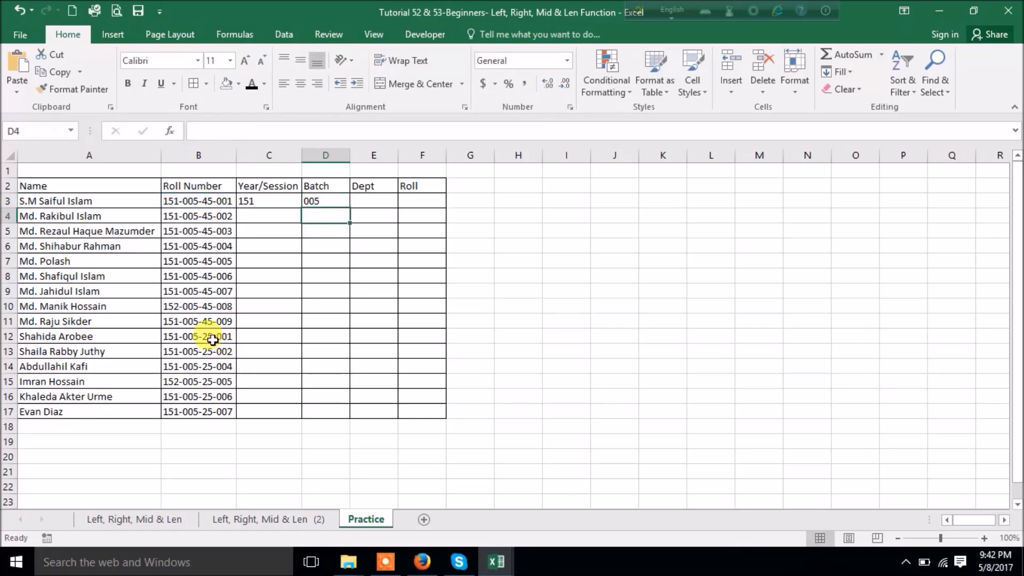
Step: Extract the Dept code in E3 with the formula =MID(B3,9,2)
click(362, 205)
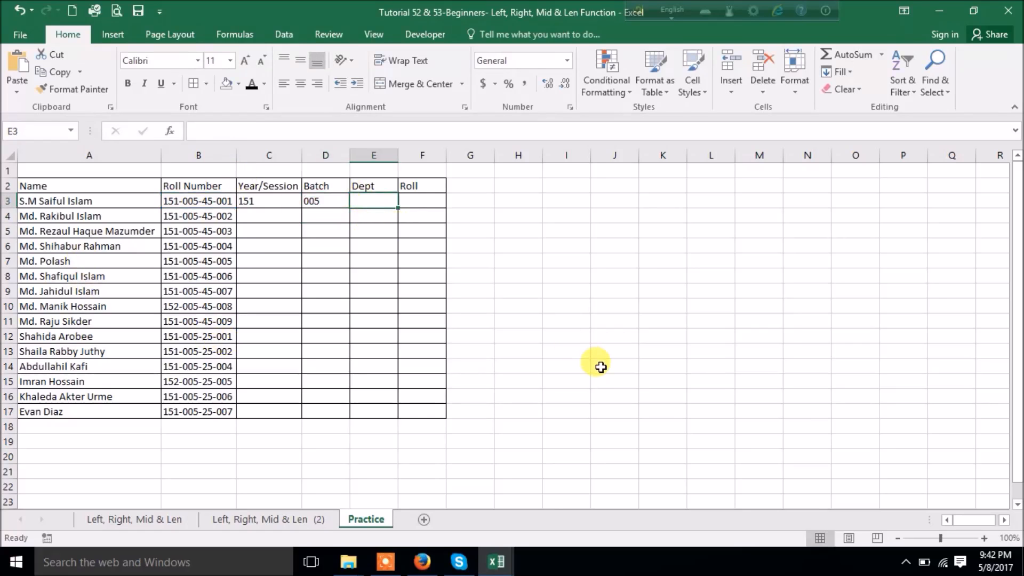
text(=)
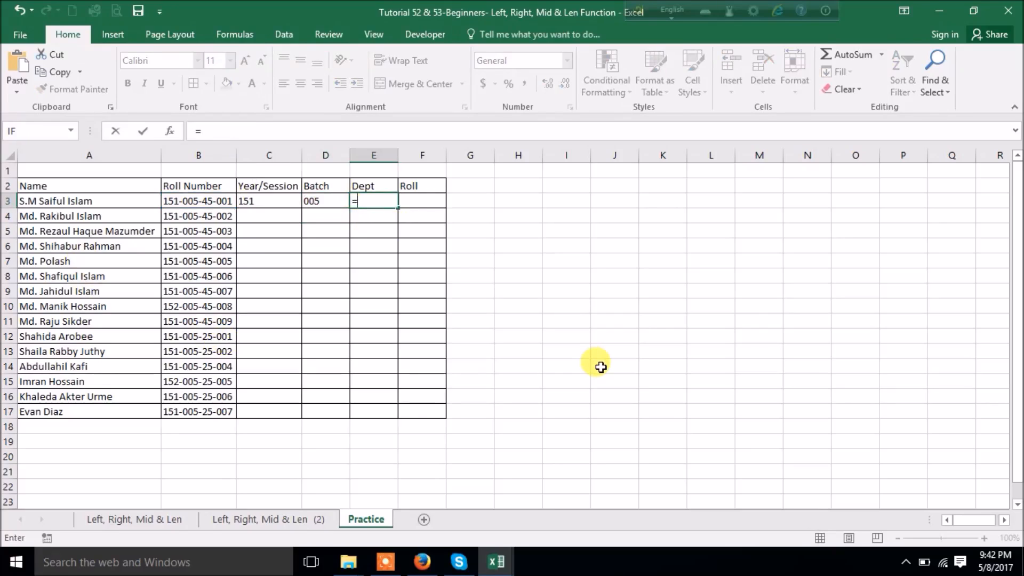
text(mid)
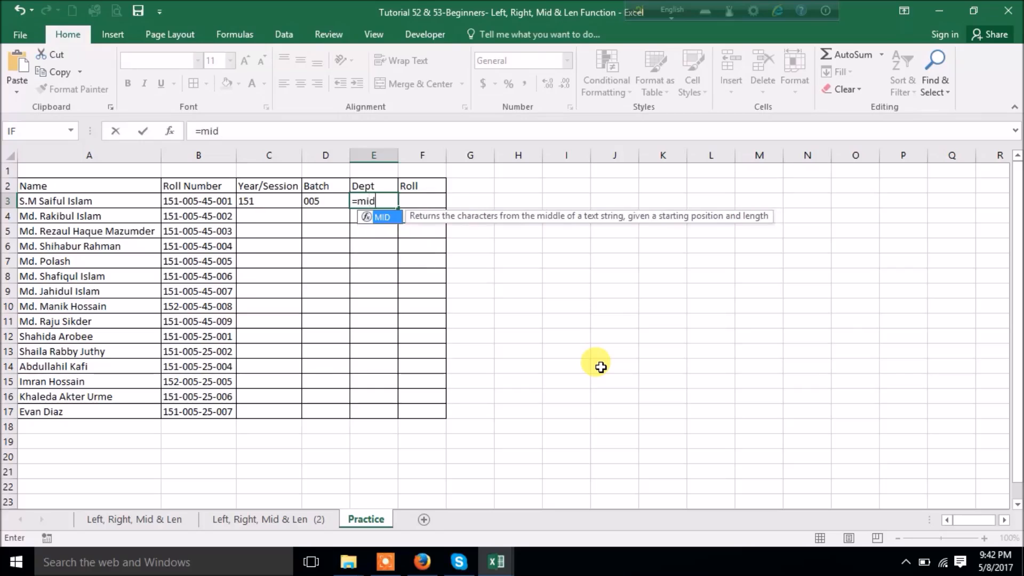
key(Tab)
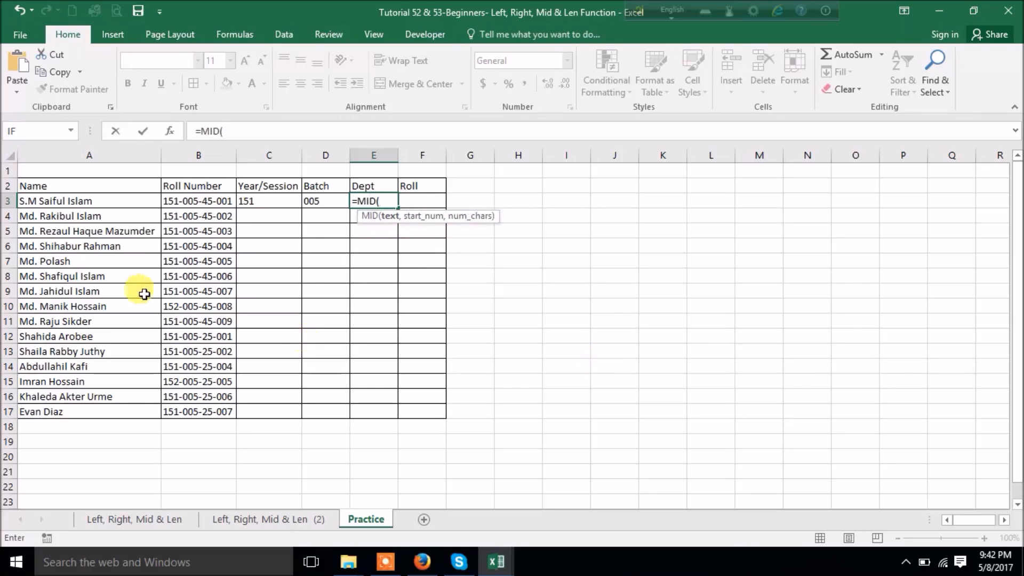
click(207, 201)
text(,)
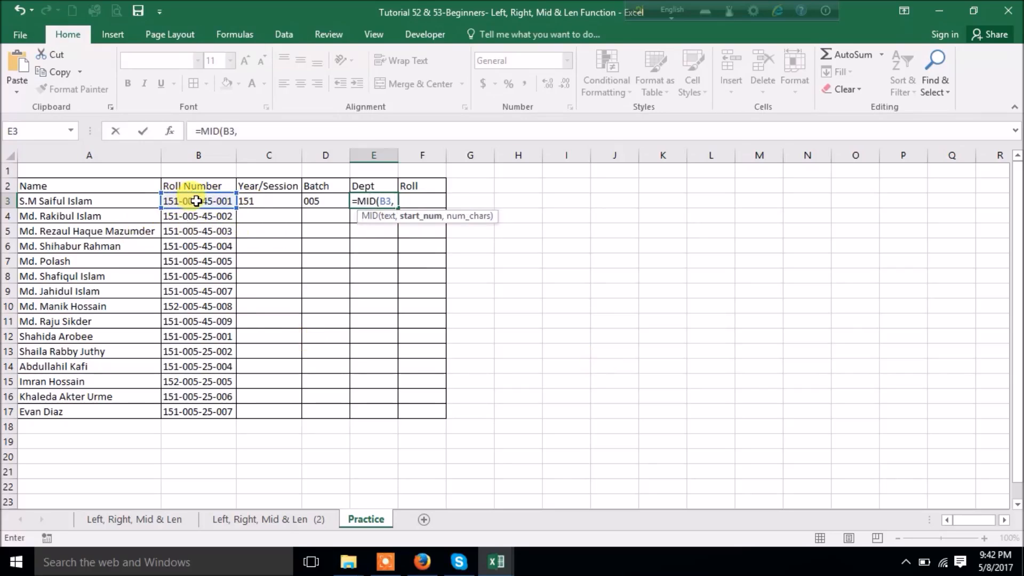
text(9,2)
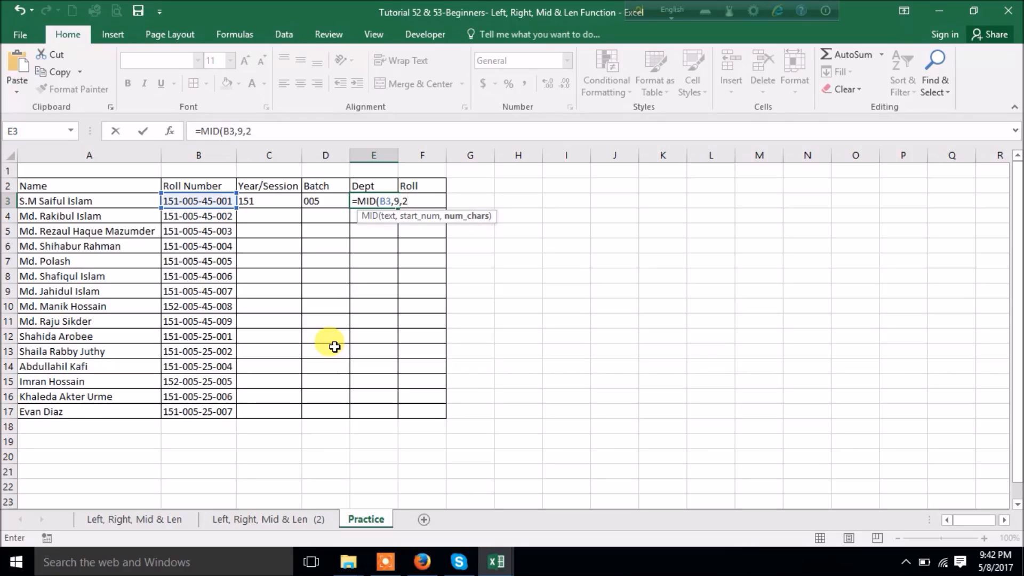
text())
key(Return)
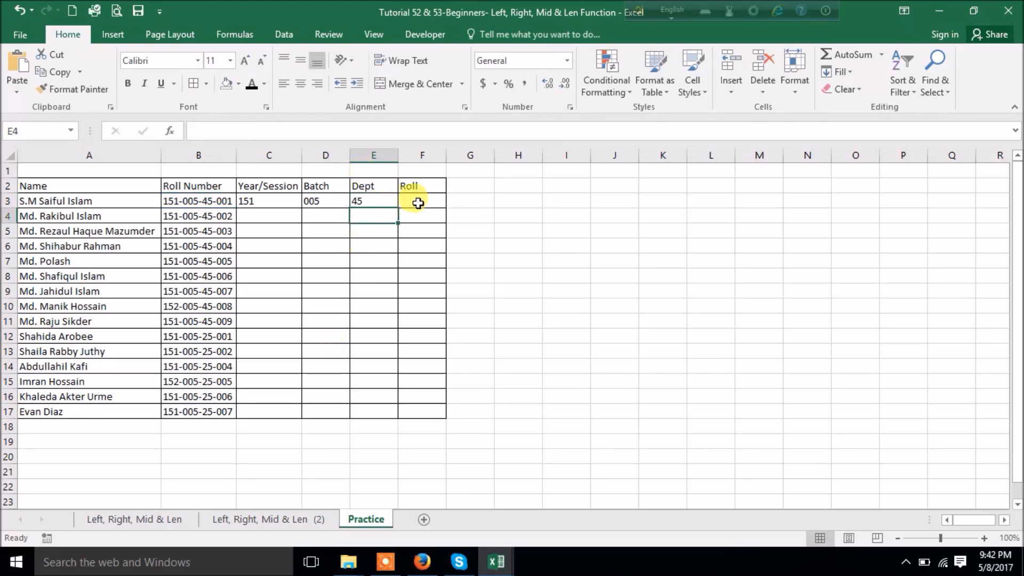
Step: Extract the Roll code in F3 with the formula =RIGHT(B3,3)
click(415, 202)
text(=)
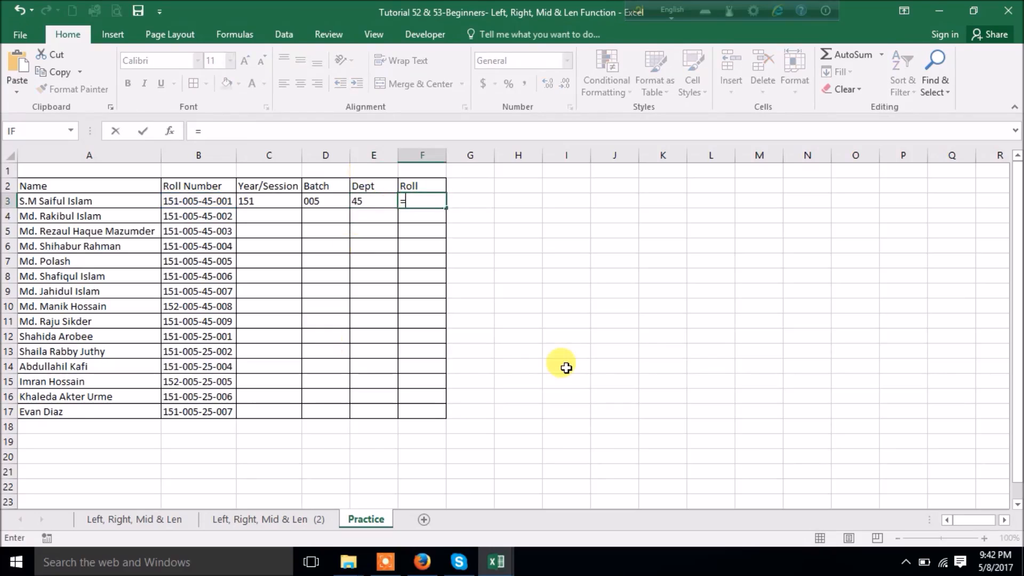
text(right)
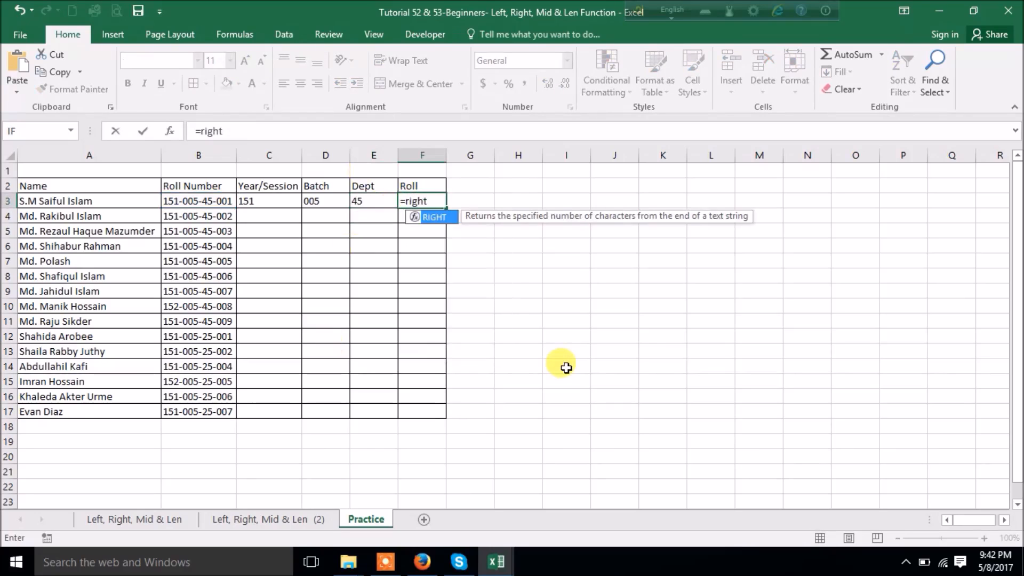
key(Tab)
click(220, 200)
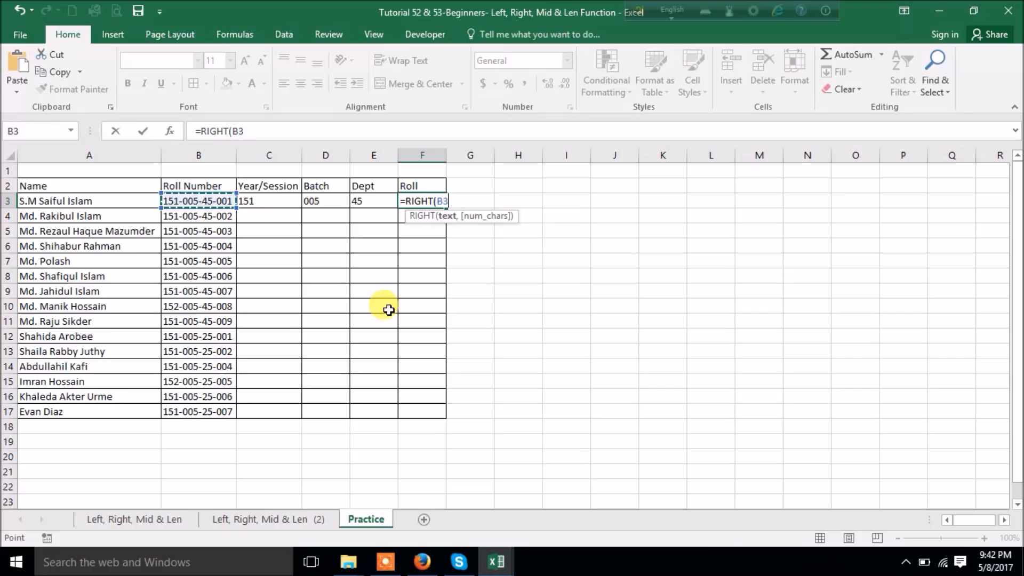
text(,3)
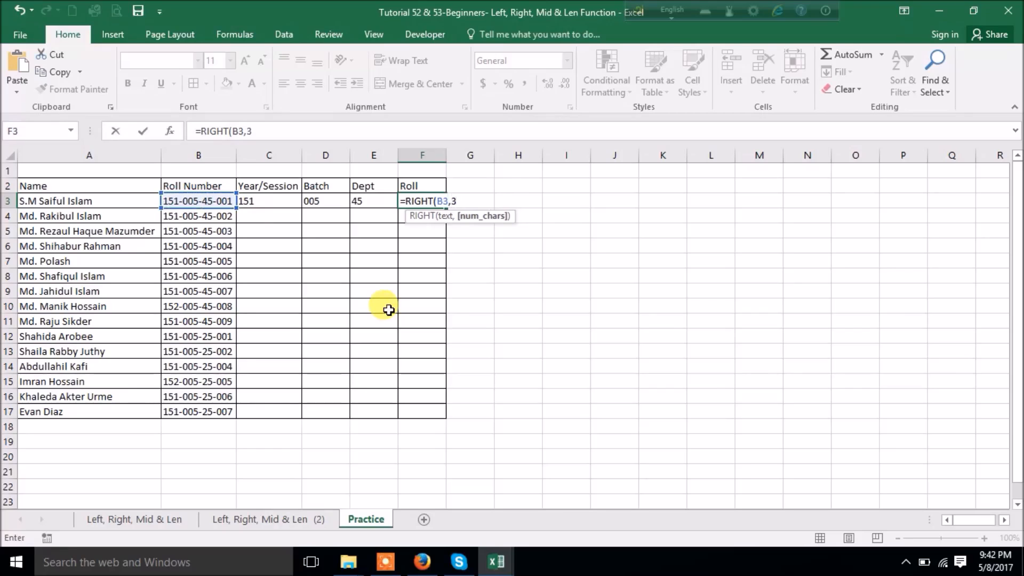
key(Return)
Step: Fill the Year/Session, Batch, Dept and Roll formulas from C3:F3 down through row 17
drag(269, 201, 455, 415)
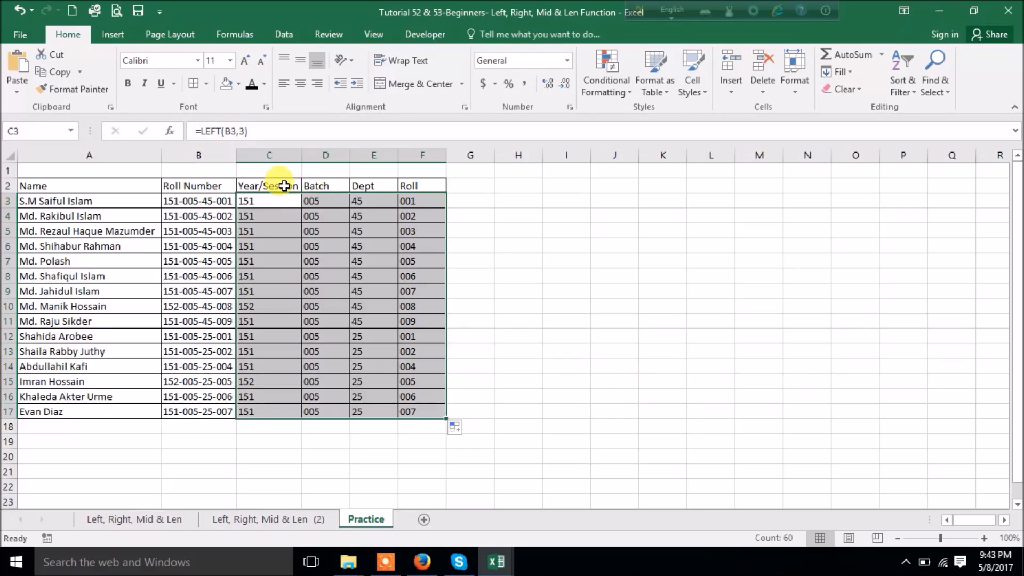
click(530, 277)
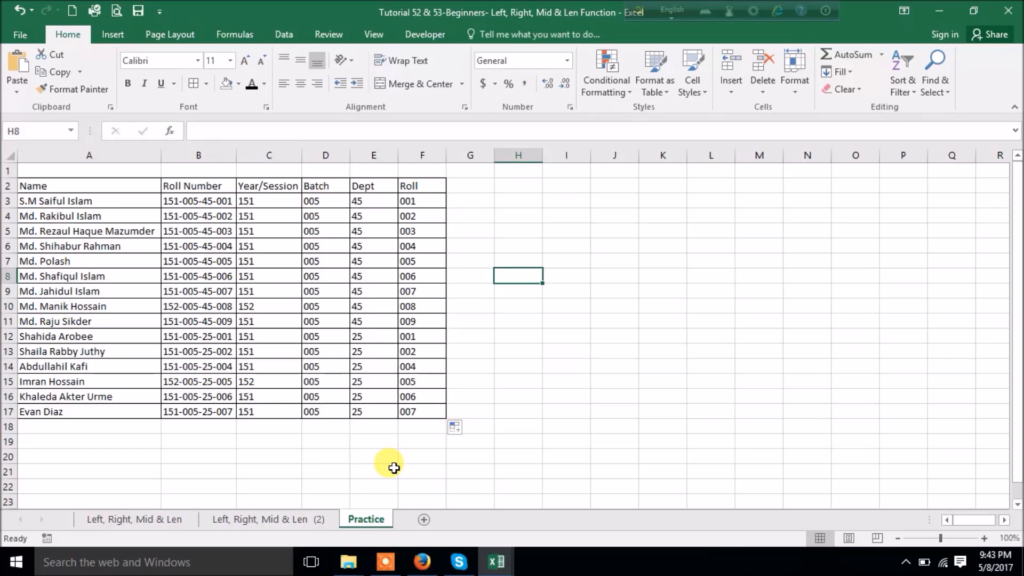
Step: Switch to Firefox, go to youtube.com and open the account's own channel page
click(422, 562)
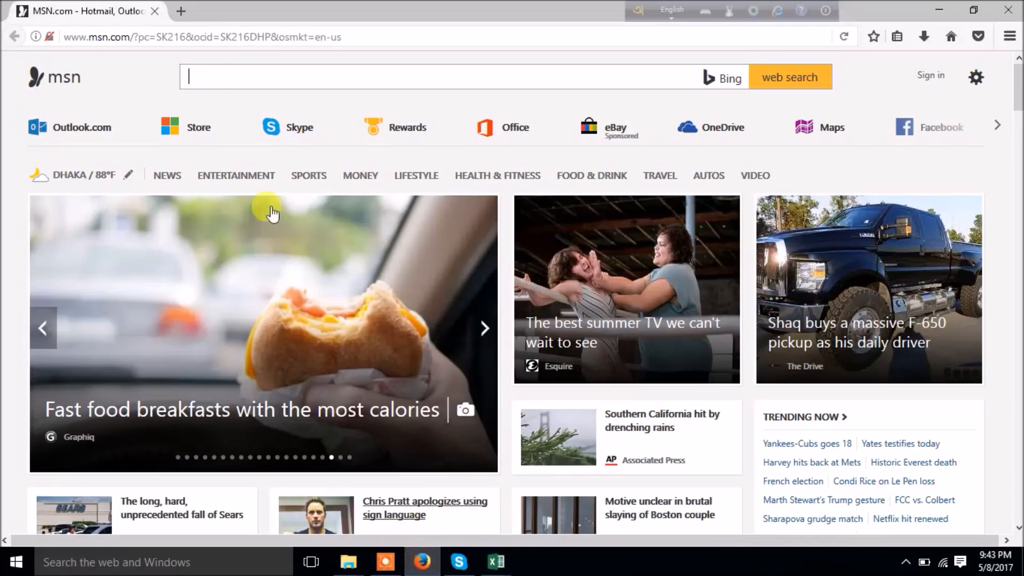
click(204, 38)
text(youtube.com/)
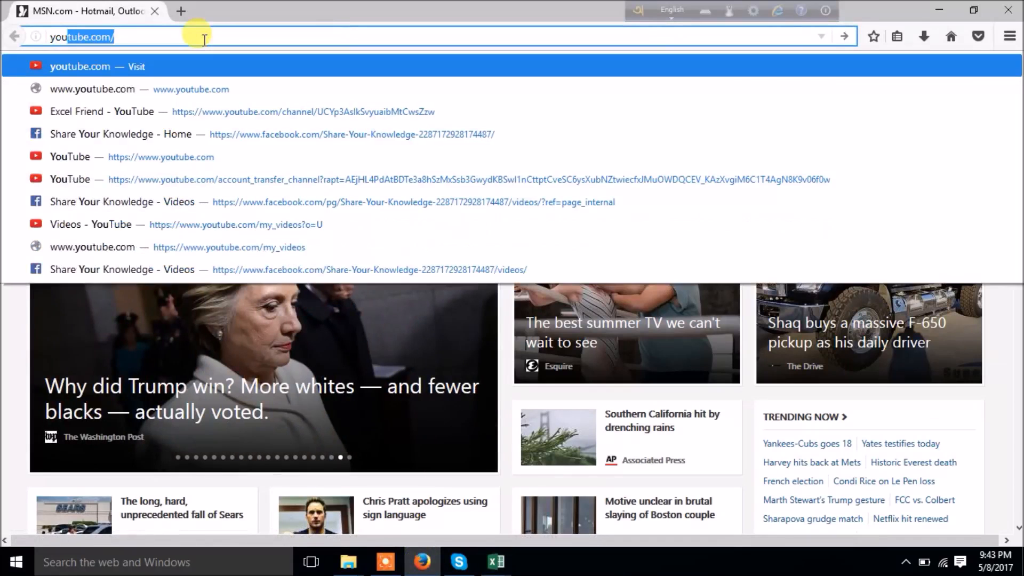
key(Return)
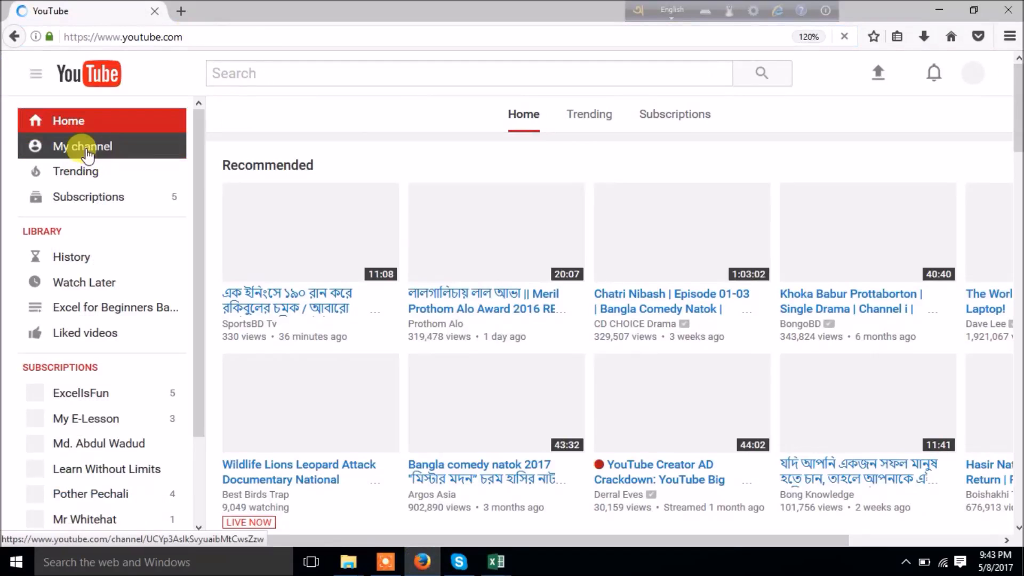
click(87, 154)
Step: Open Facebook in a new browser tab and go to the Share Your Knowledge page
click(184, 11)
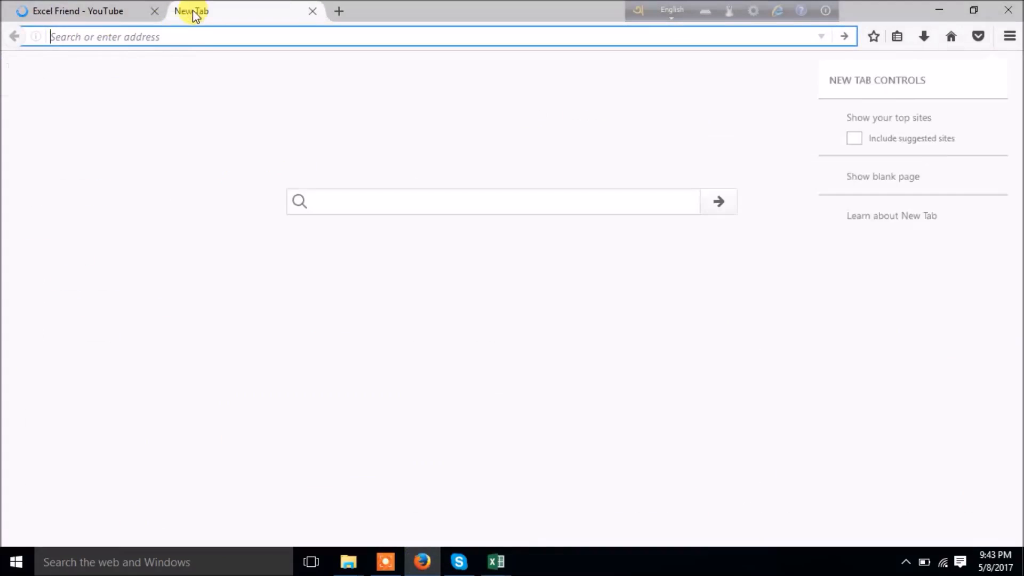
click(152, 214)
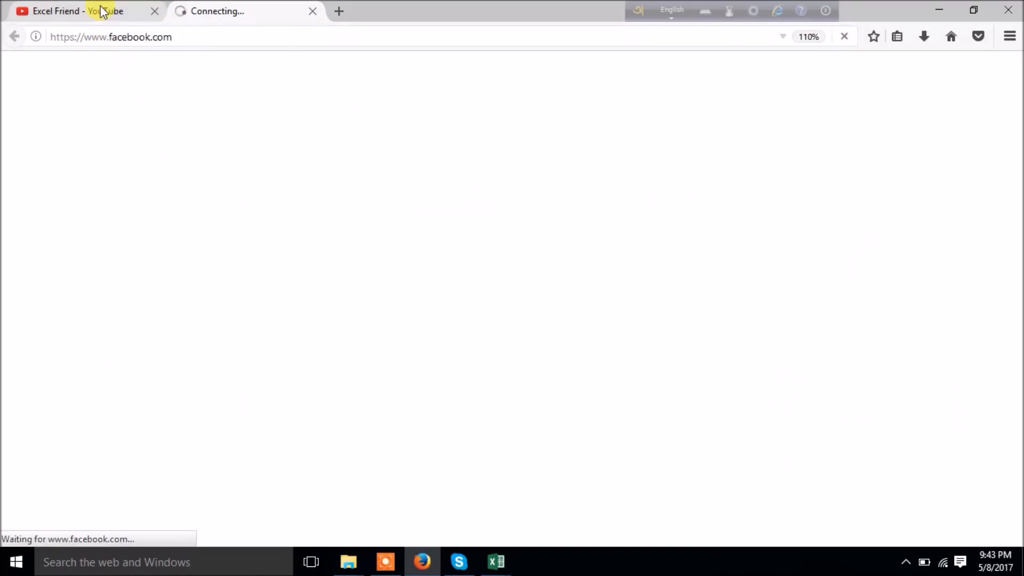
click(102, 10)
click(238, 10)
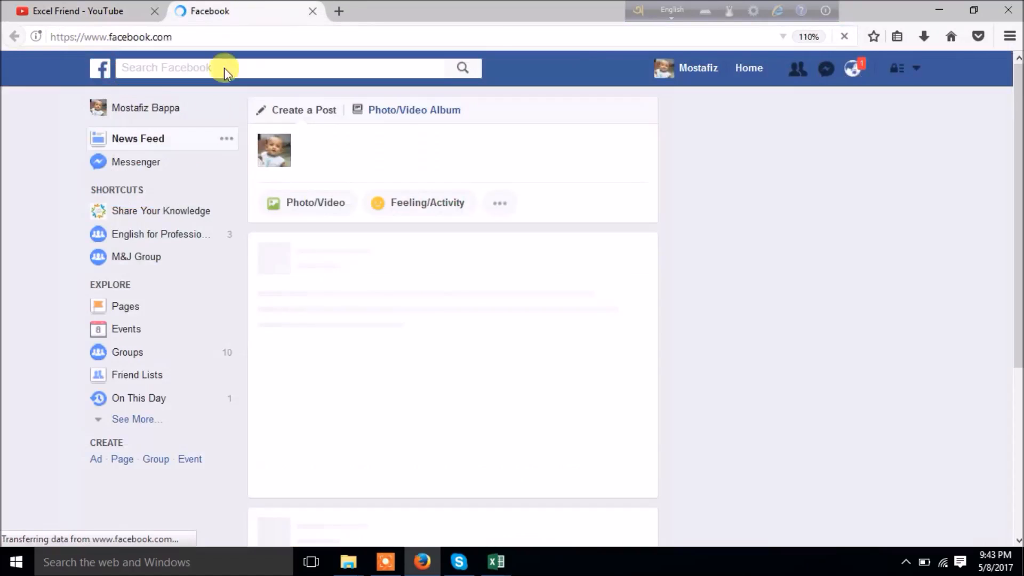
click(169, 213)
Step: View the Excel Friend channel's Subscribe option on YouTube and the Like option on the Share Your Knowledge Facebook page
click(99, 11)
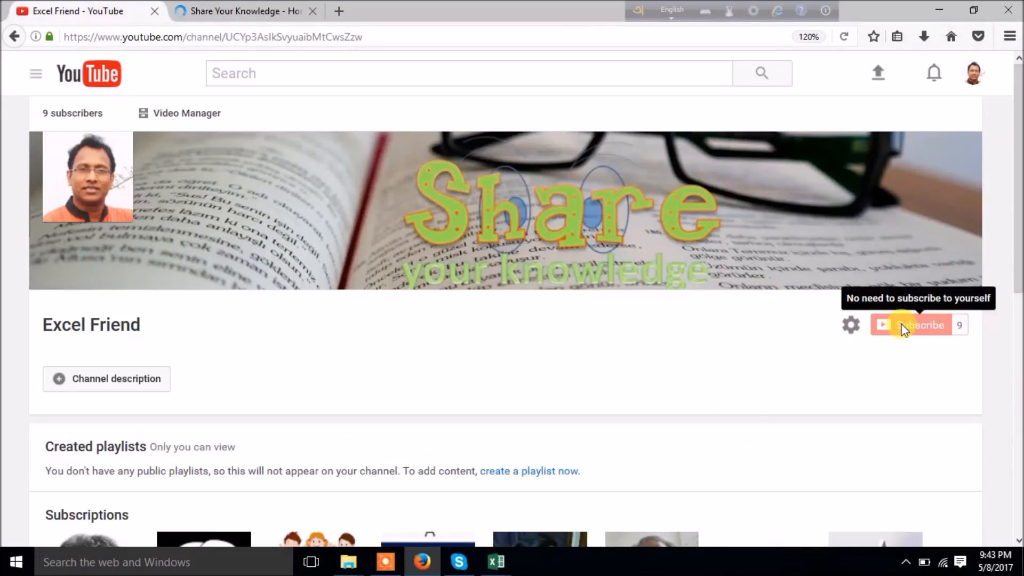
click(205, 11)
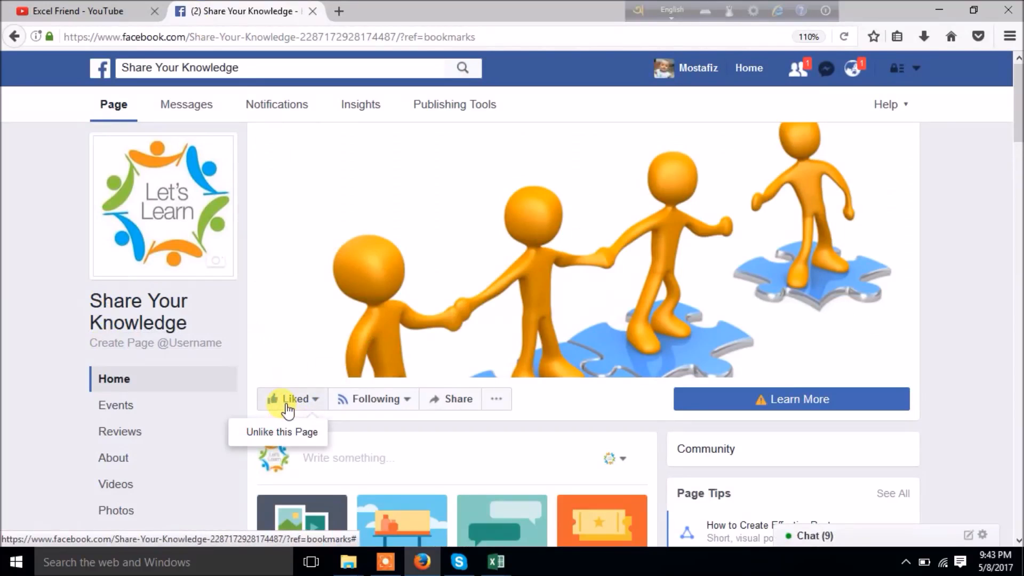
click(385, 561)
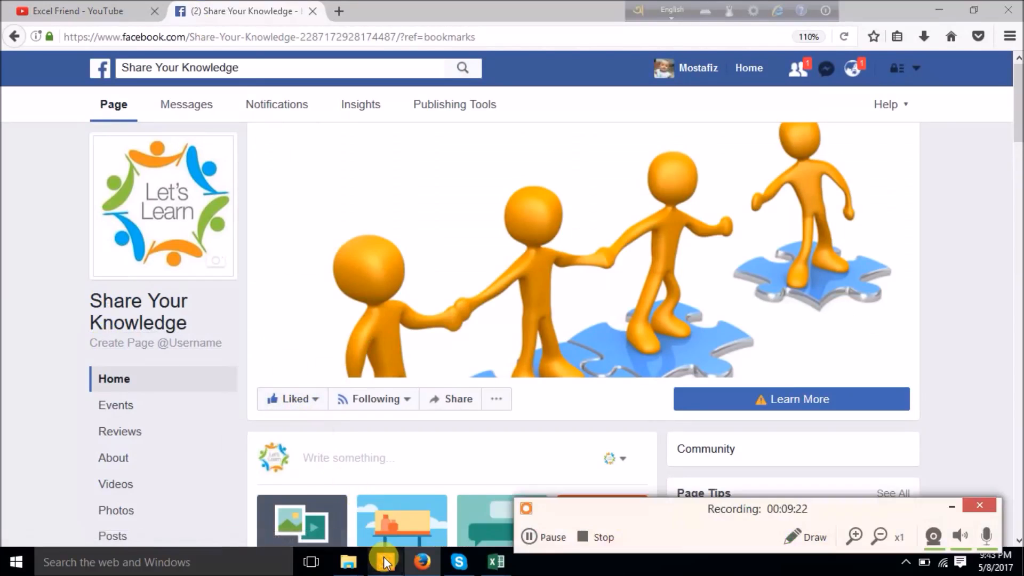
click(588, 537)
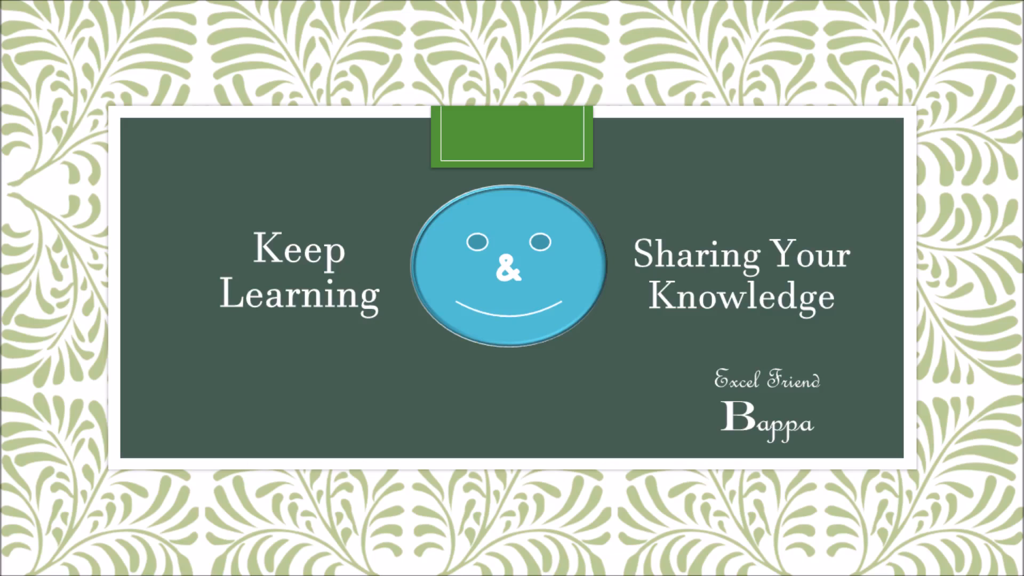